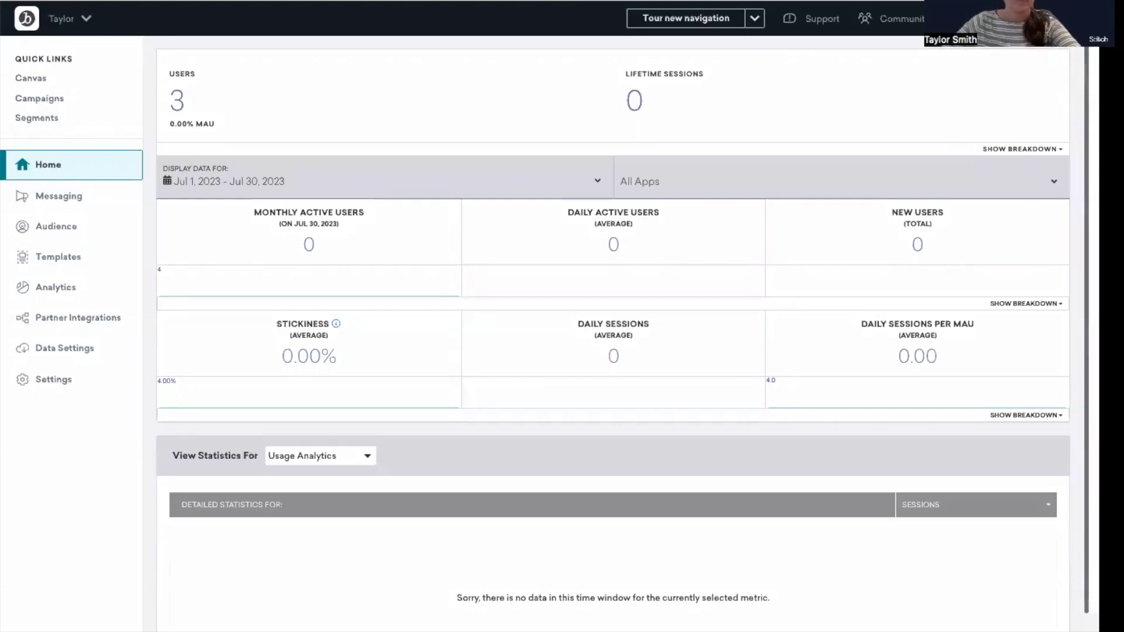
# Open the saved drag-and-drop email template 'Braze Demo' from the Email Templates library
pyautogui.moveTo(128, 325)
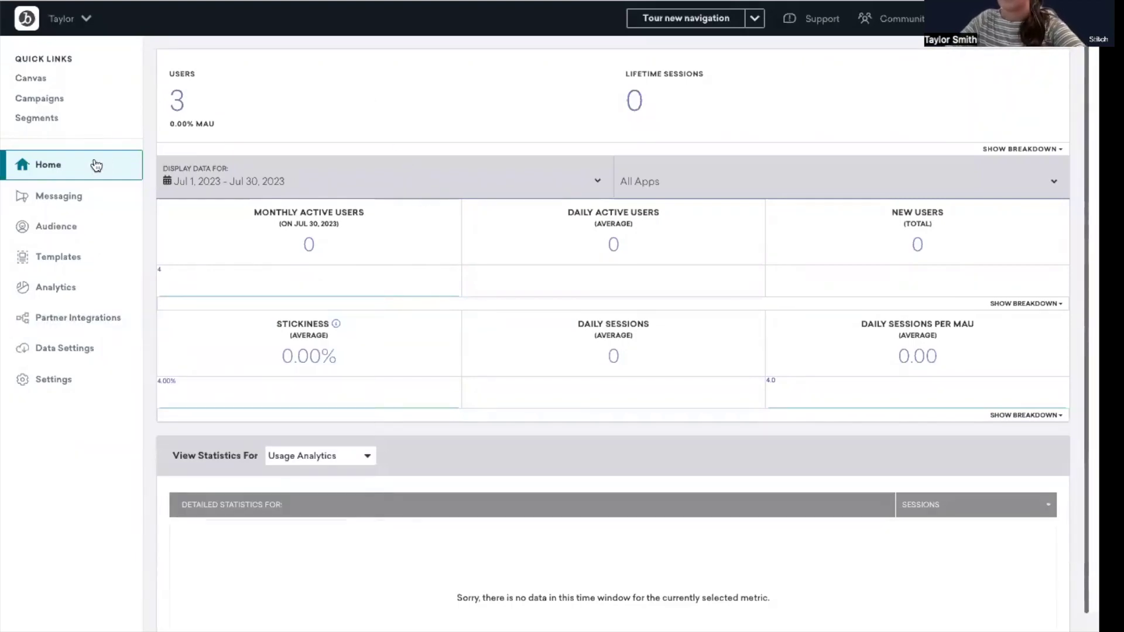
pyautogui.moveTo(68, 255)
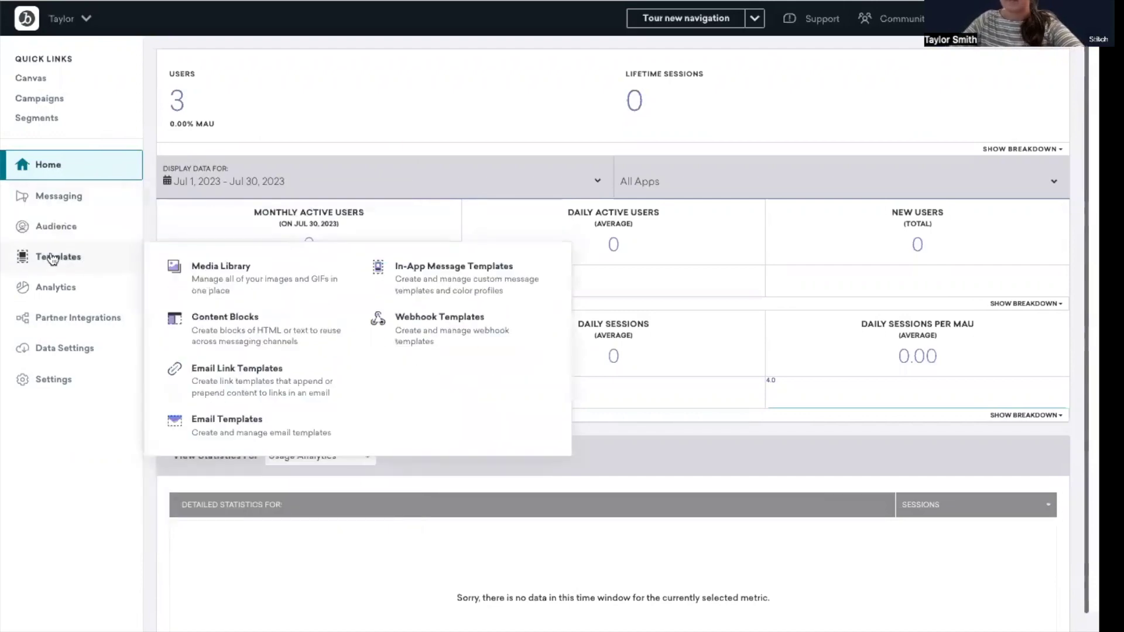
pyautogui.click(265, 427)
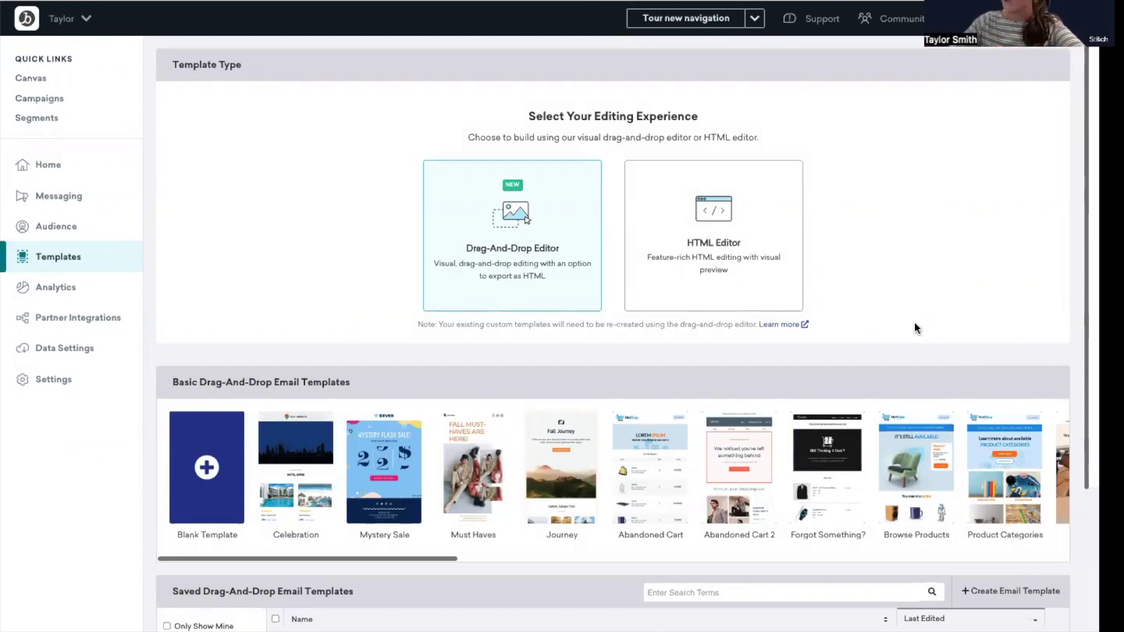
pyautogui.scroll(-1, 918, 320)
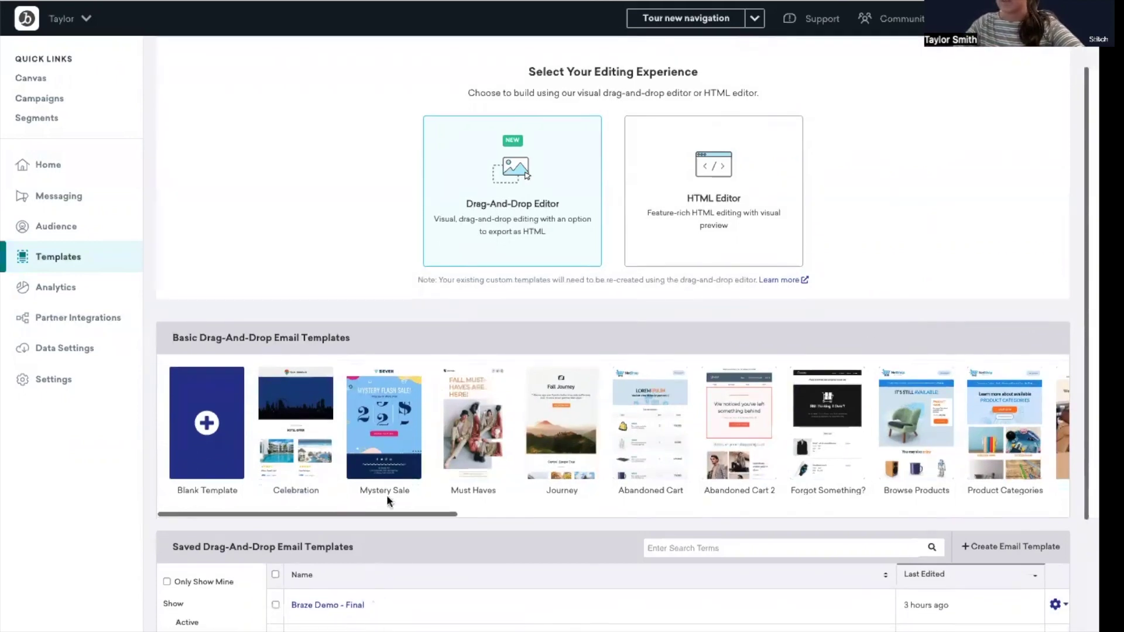
pyautogui.hscroll(5, 480, 419)
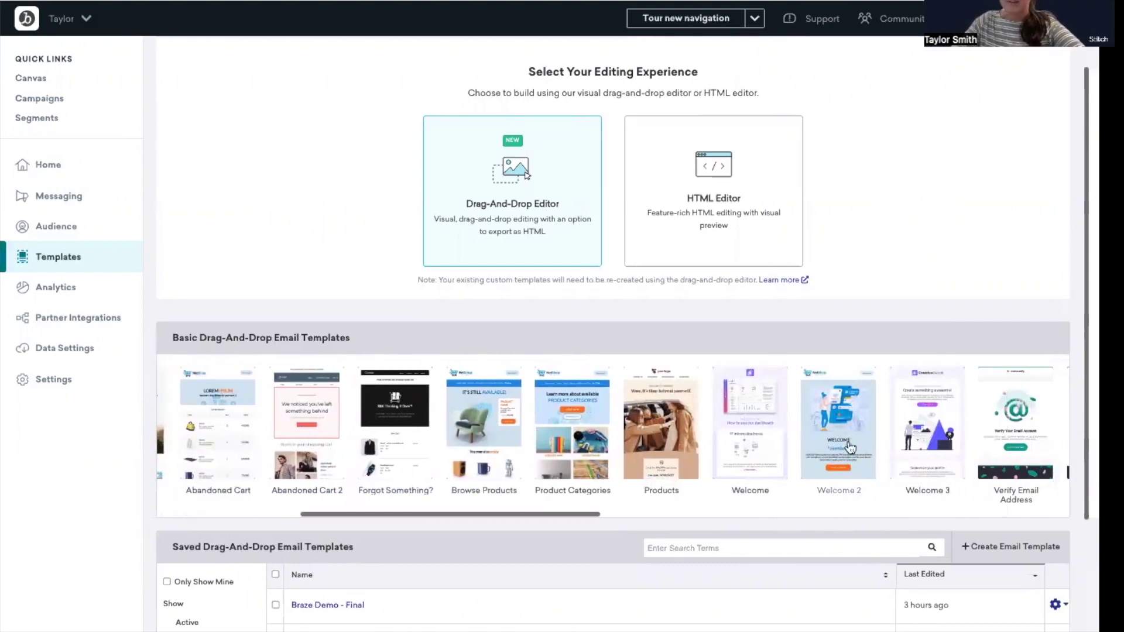
pyautogui.scroll(-1, 701, 514)
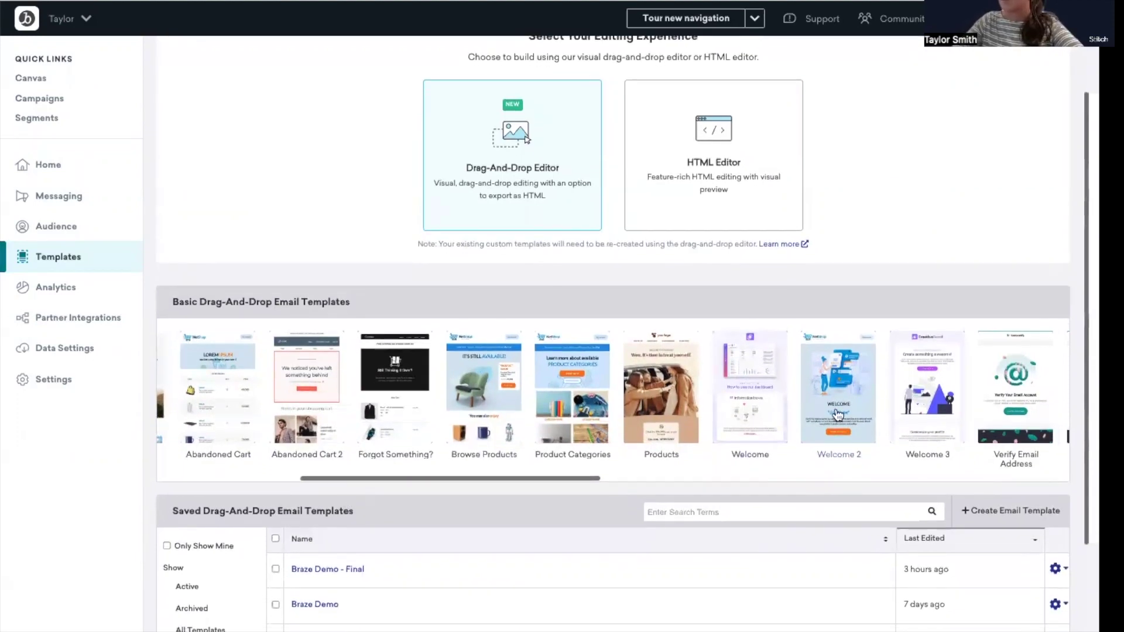
pyautogui.scroll(-2, 459, 504)
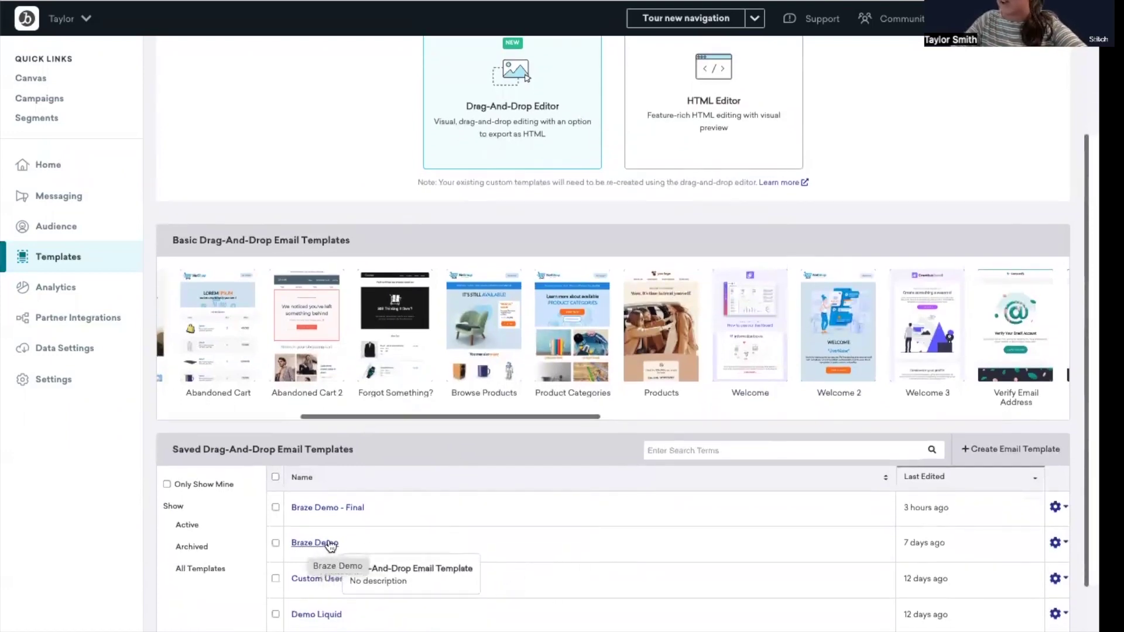
pyautogui.click(535, 526)
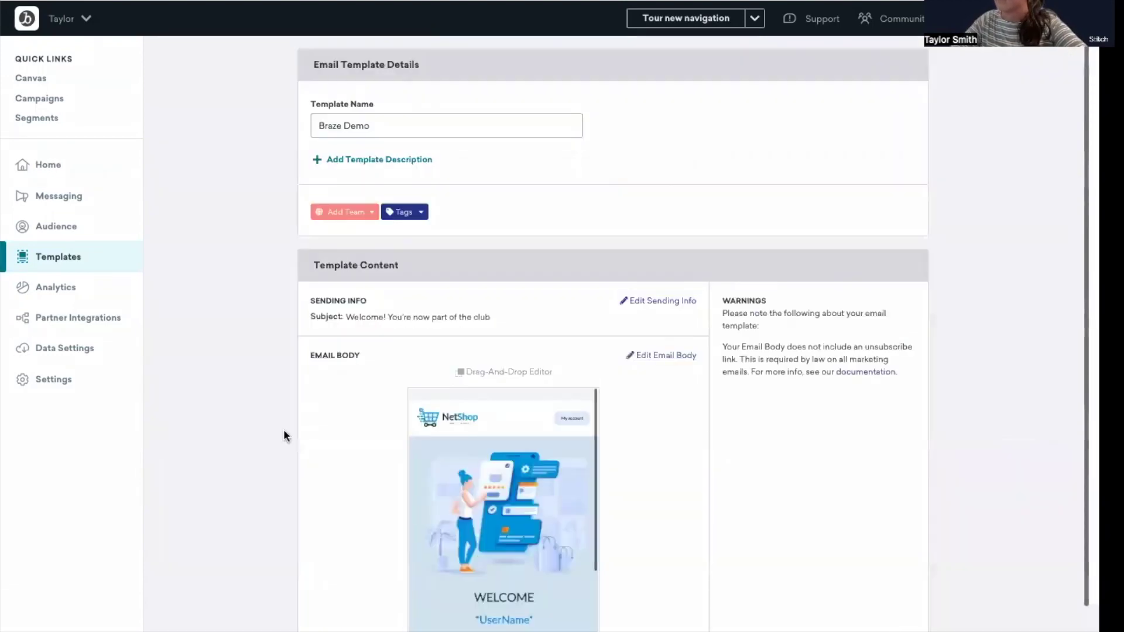
# Open the Braze Demo email body in the drag-and-drop editor and preview it
pyautogui.scroll(-2, 216, 394)
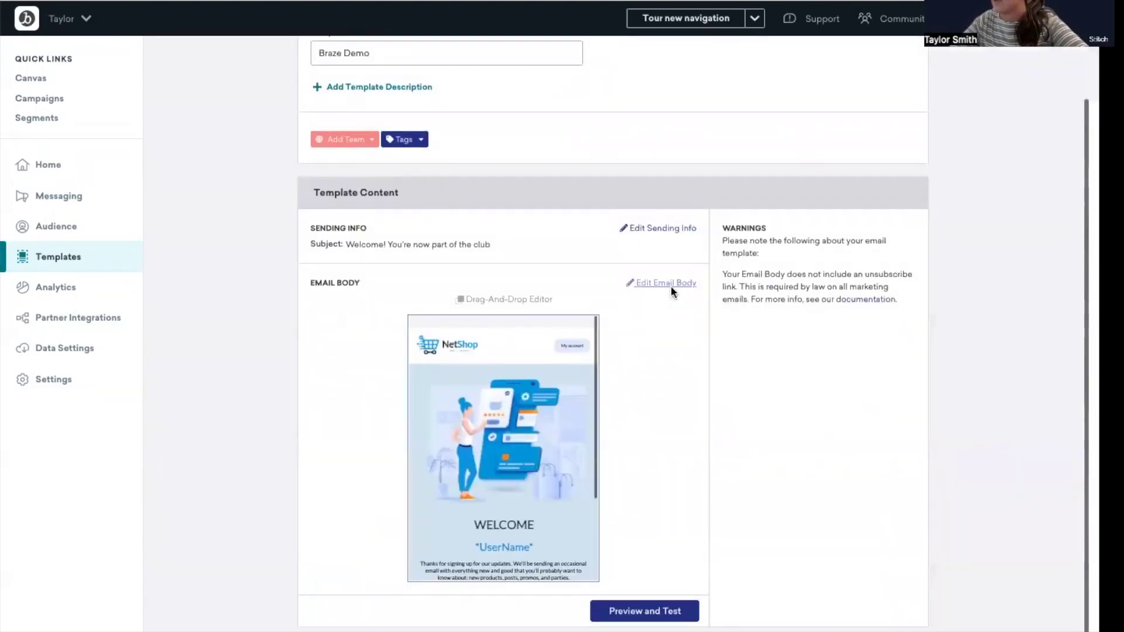
pyautogui.click(668, 284)
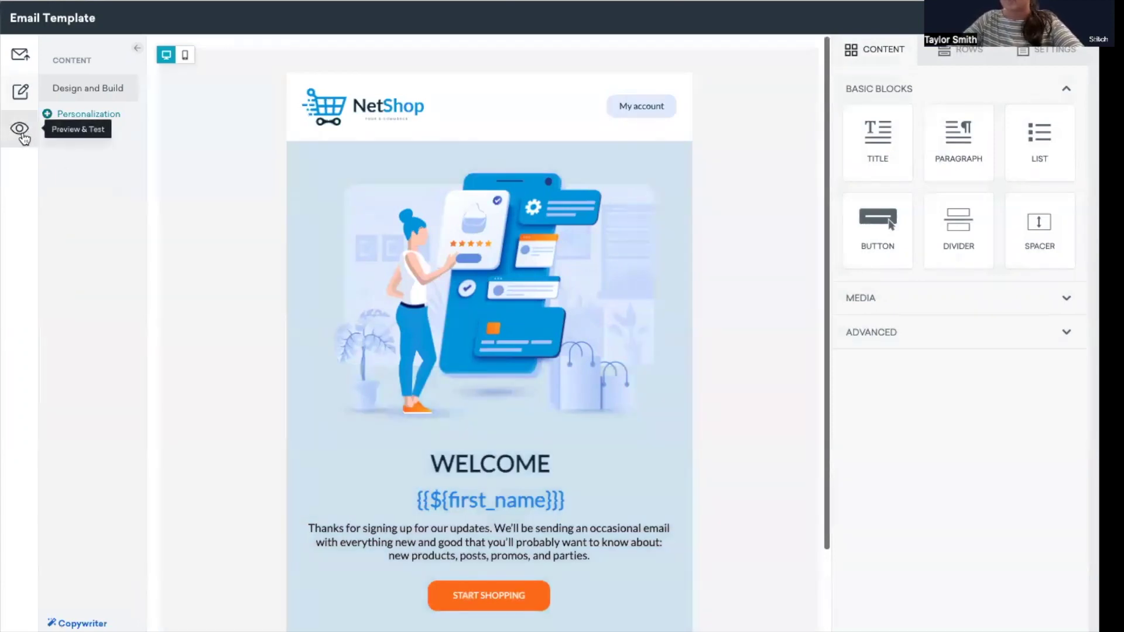
pyautogui.click(24, 136)
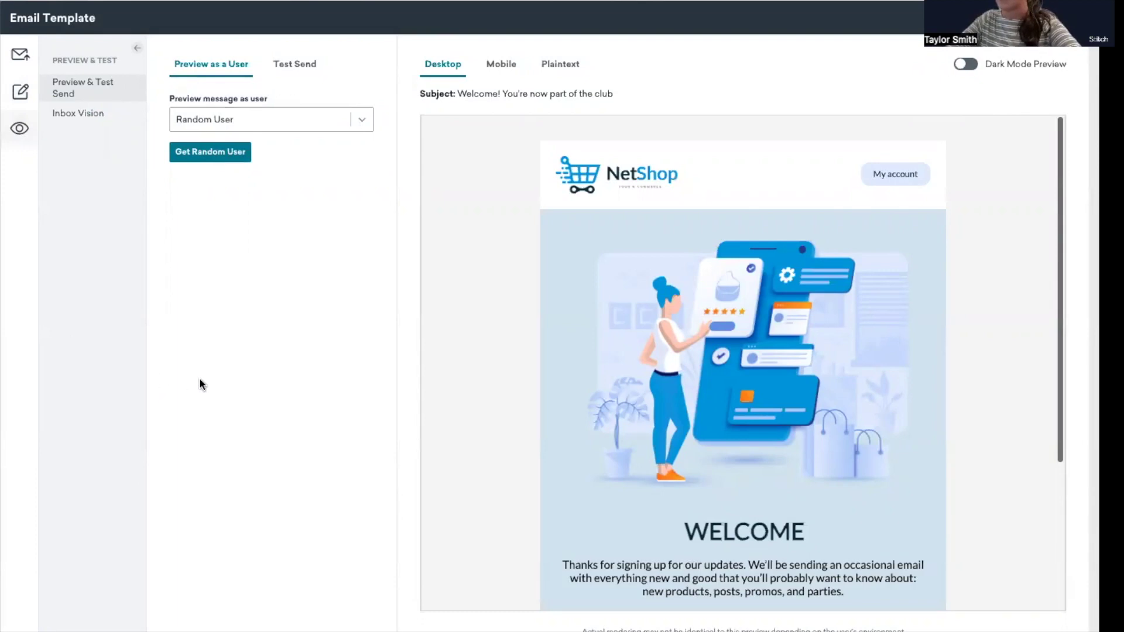
# Preview the email as a specific user found by e-mail, removing the address's alias to match
pyautogui.scroll(-1, 483, 404)
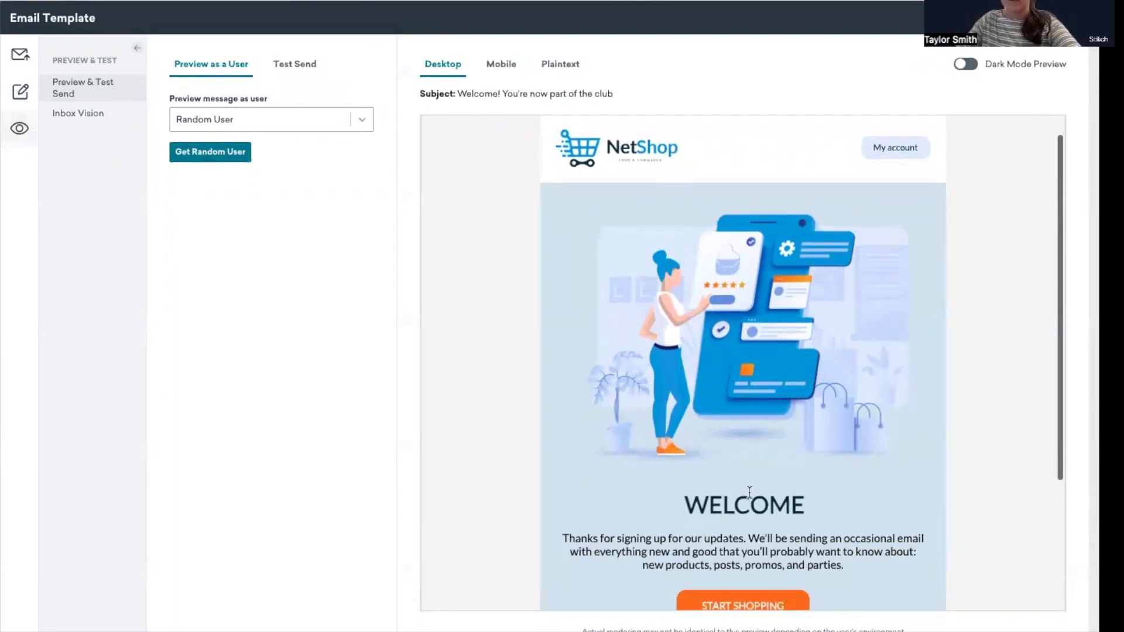
pyautogui.click(360, 121)
pyautogui.click(300, 189)
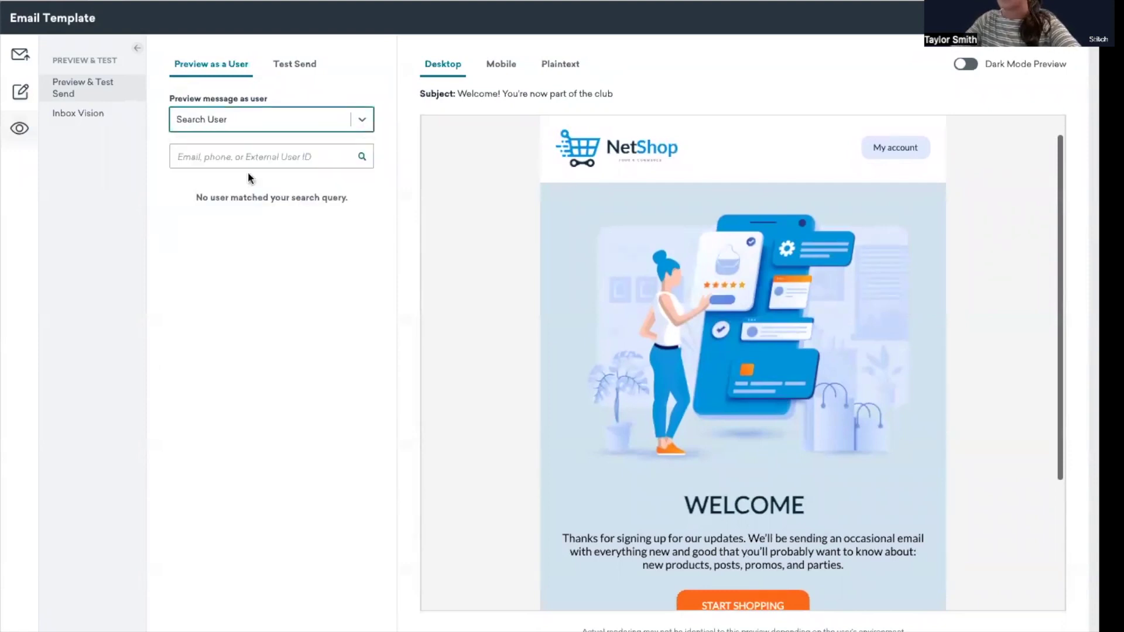
pyautogui.click(183, 157)
pyautogui.hotkey('ctrl', 'v')
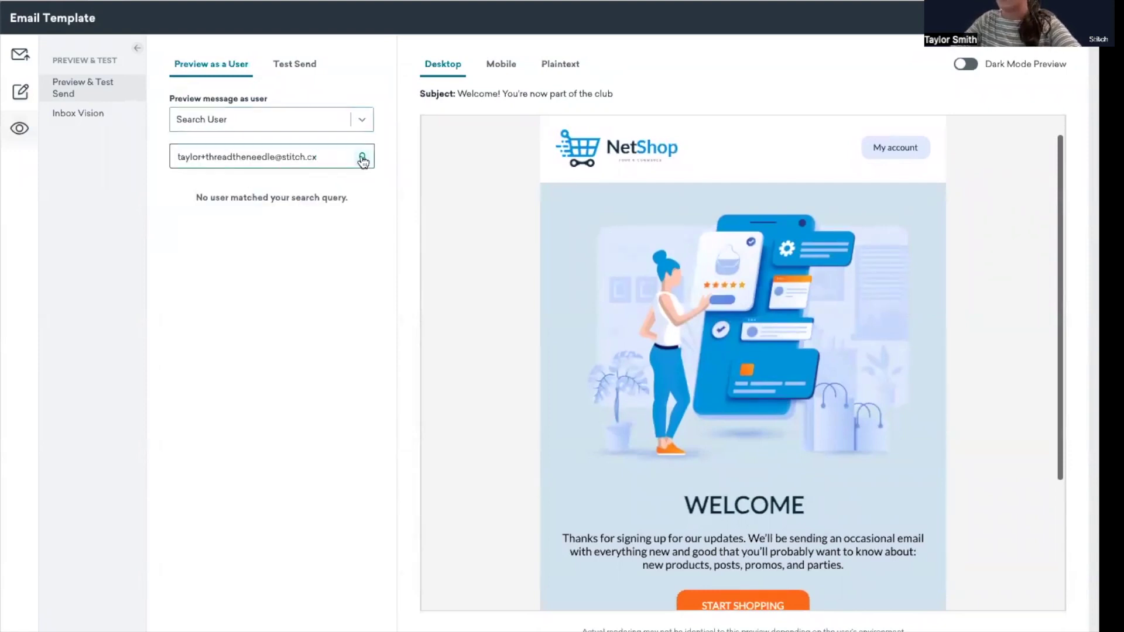
pyautogui.click(362, 157)
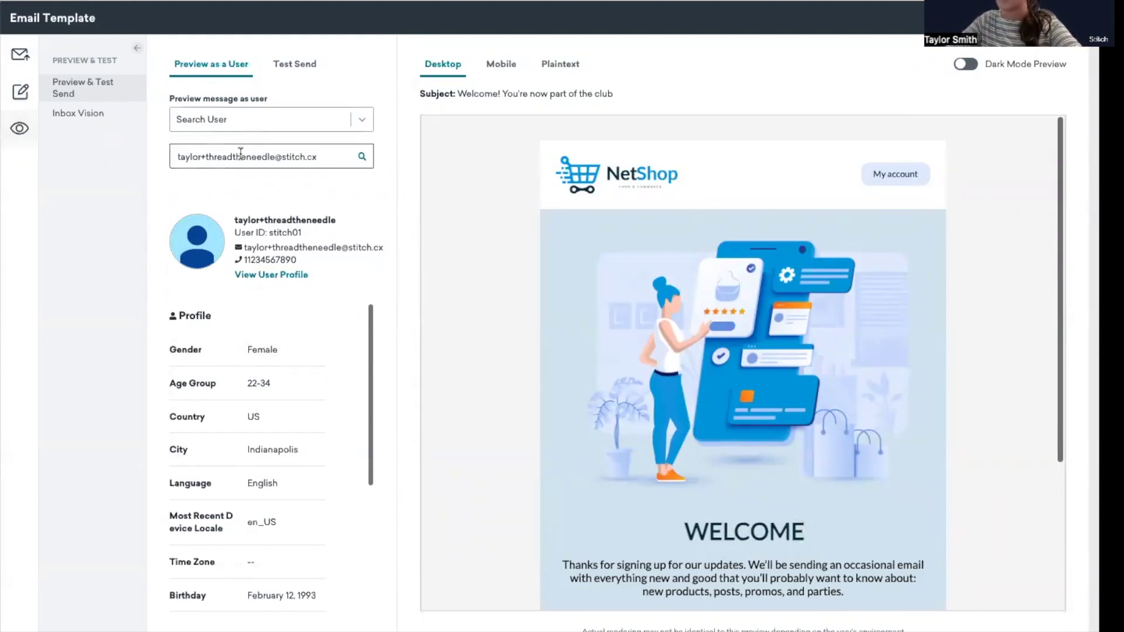
pyautogui.moveTo(275, 157); pyautogui.dragTo(200, 157)
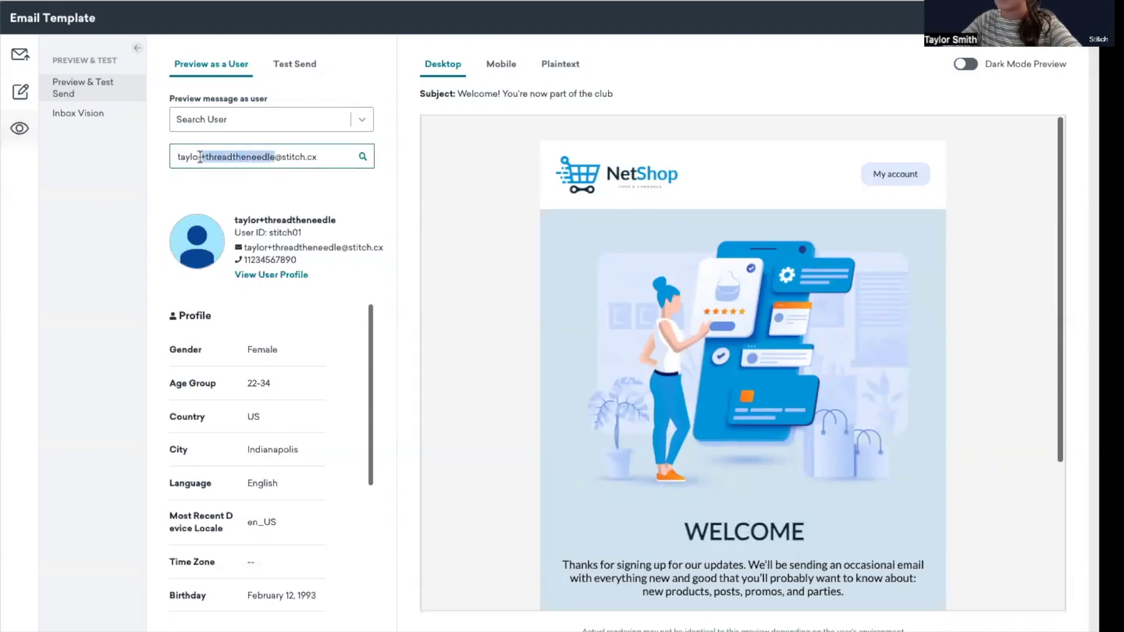
pyautogui.press('BackSpace')
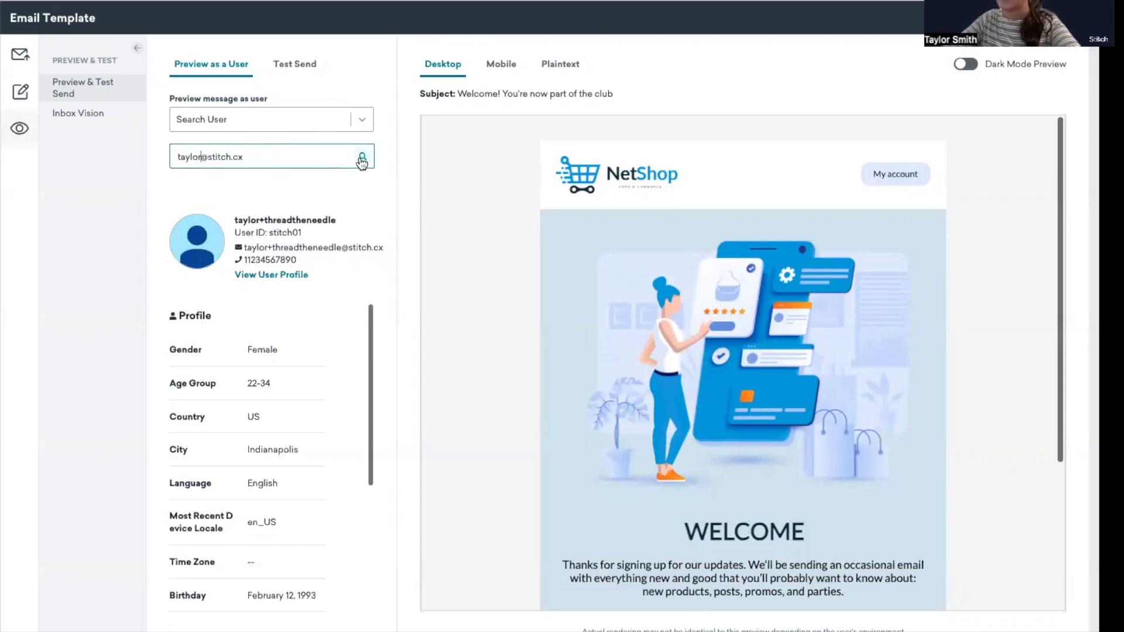
pyautogui.click(362, 157)
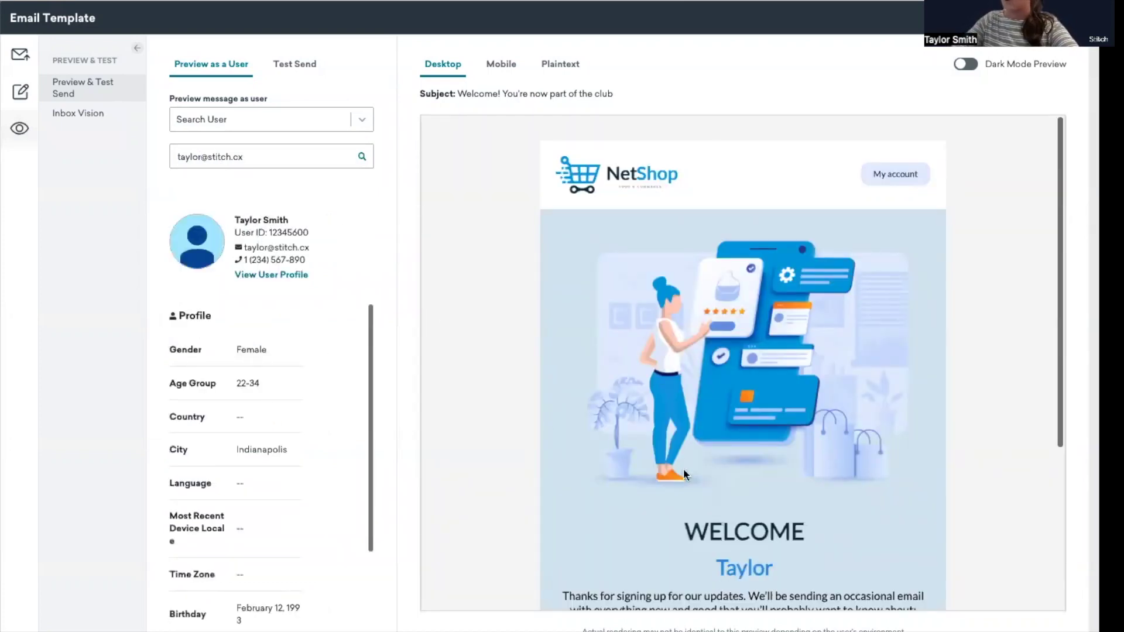
pyautogui.scroll(-1, 684, 471)
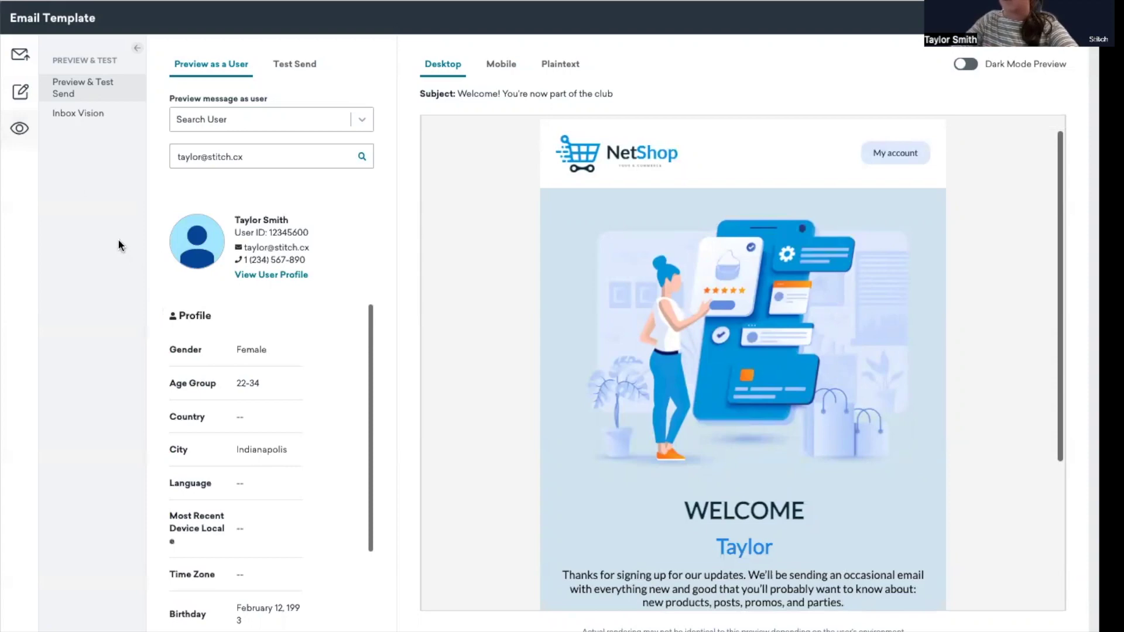
pyautogui.click(21, 95)
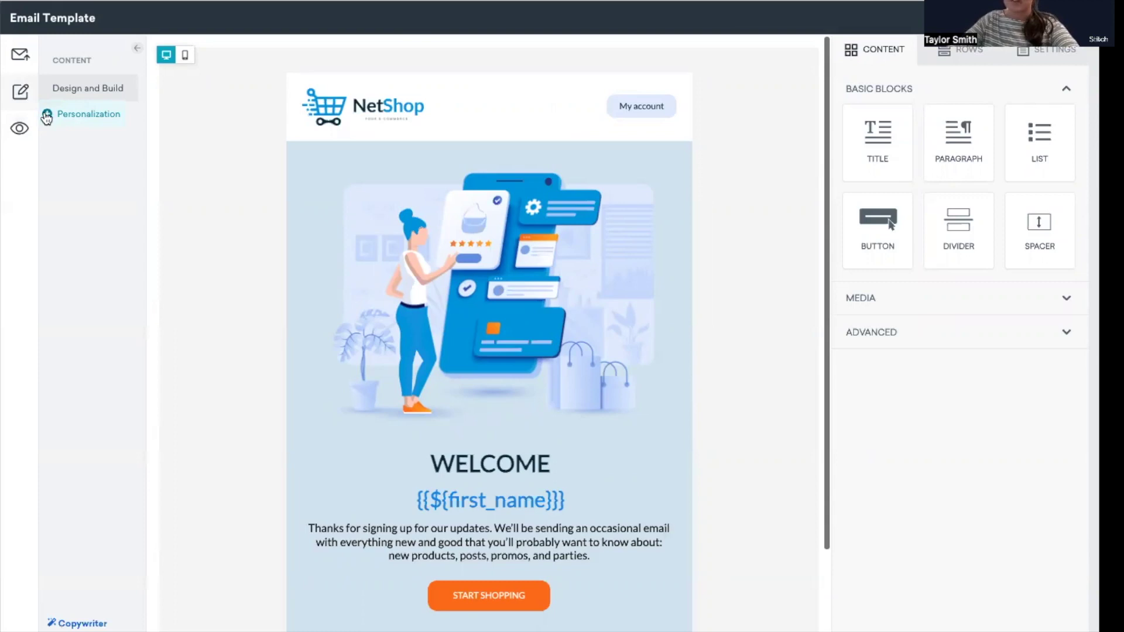
# Add a Default Attributes personalization using the first_name attribute
pyautogui.click(46, 116)
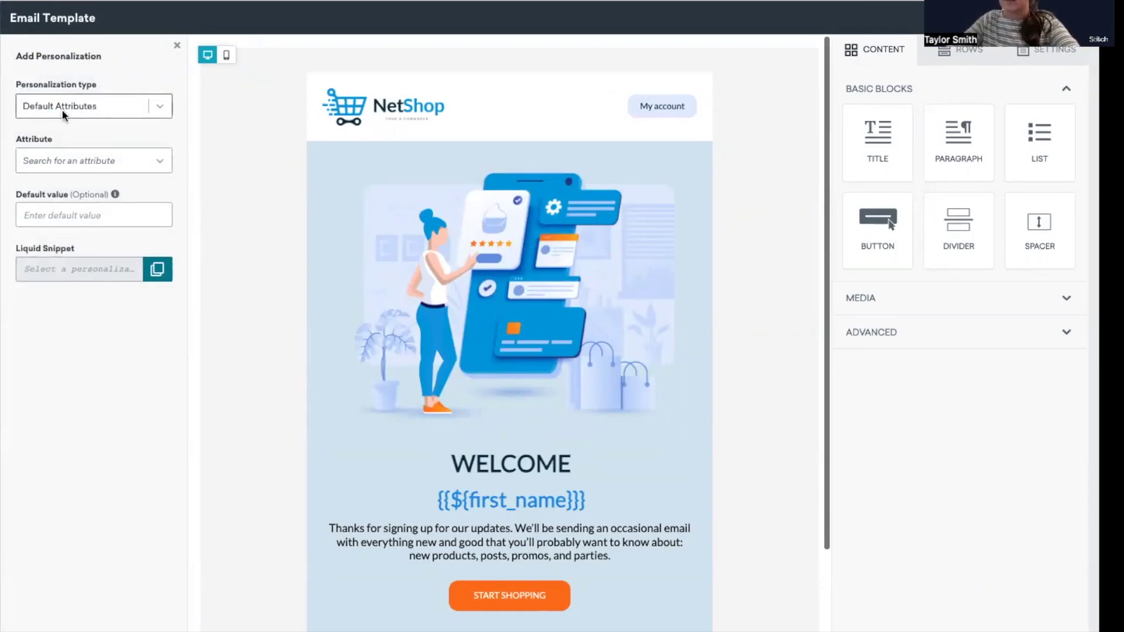
pyautogui.click(156, 109)
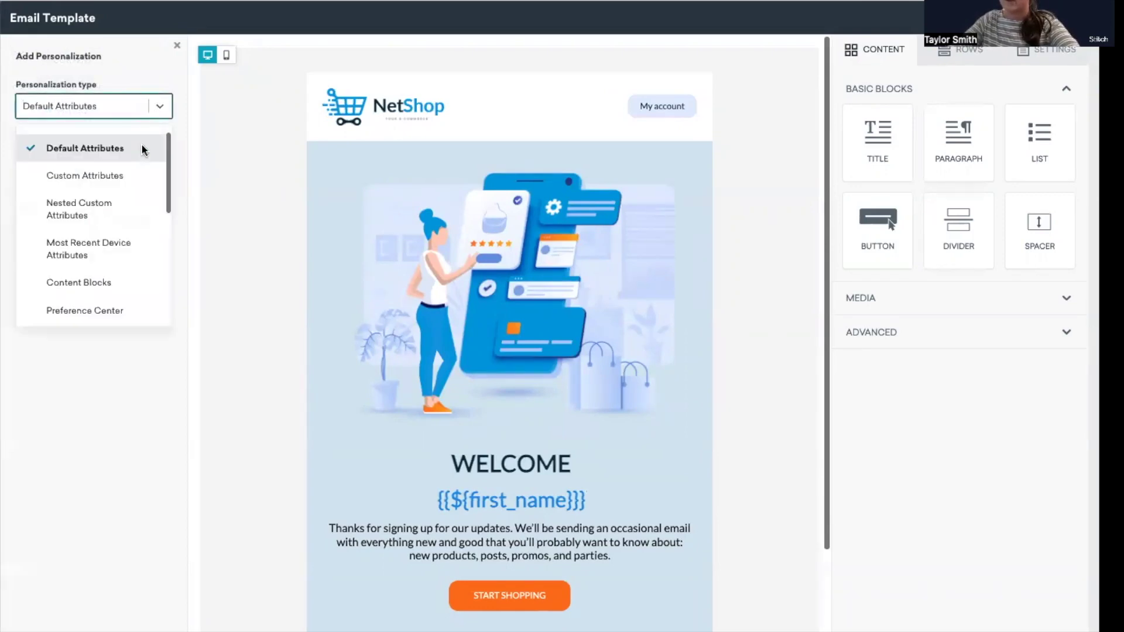
pyautogui.scroll(-5, 128, 219)
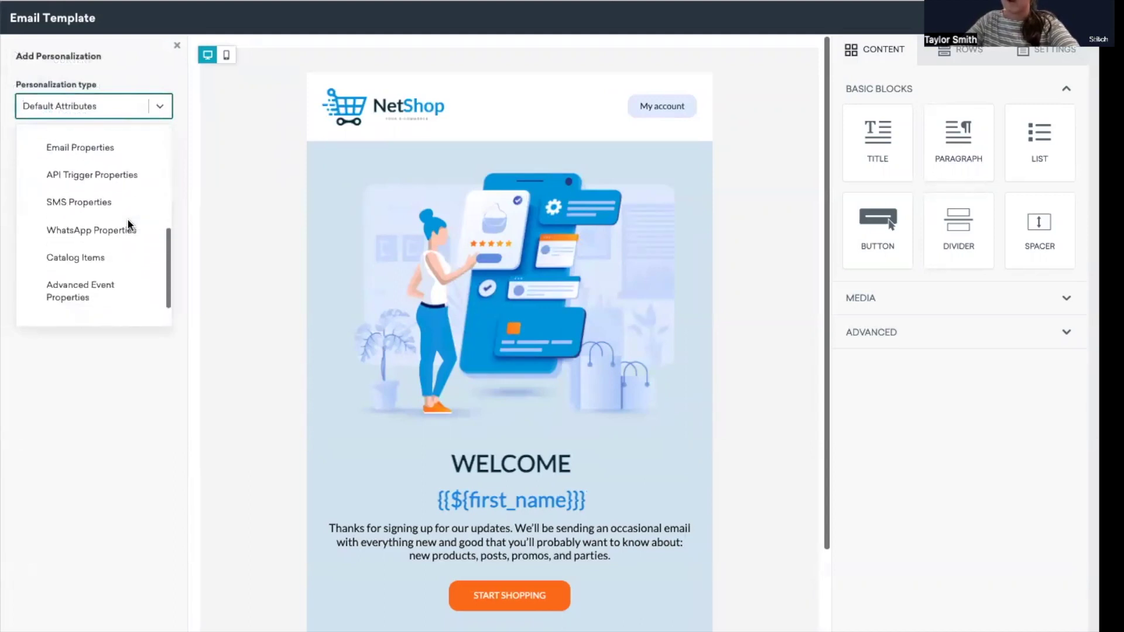
pyautogui.scroll(5, 127, 219)
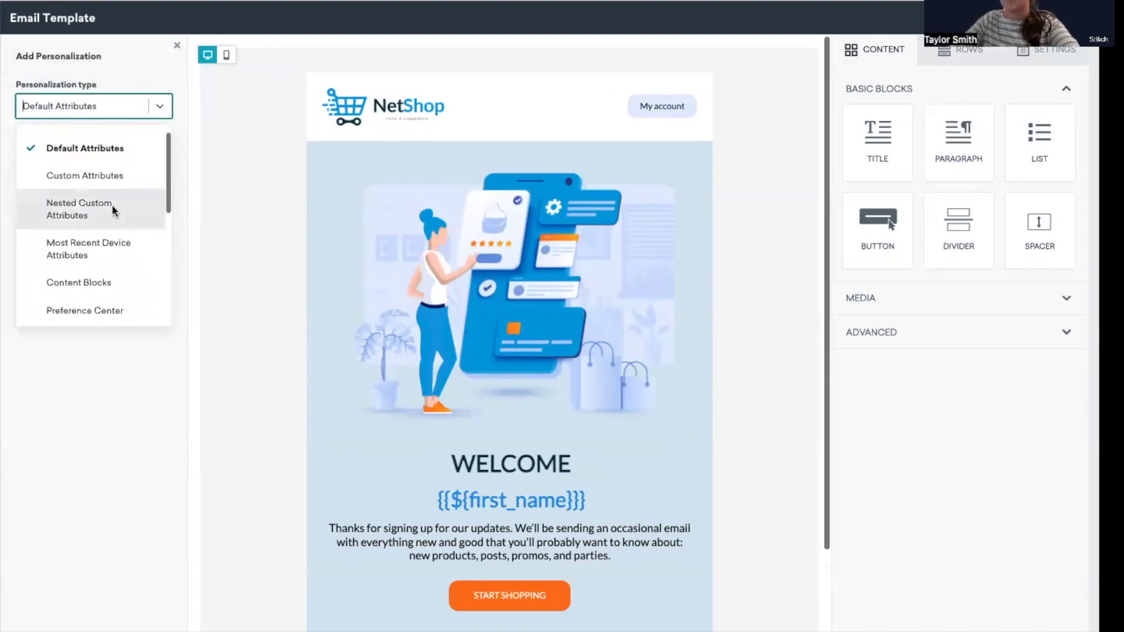
pyautogui.click(146, 88)
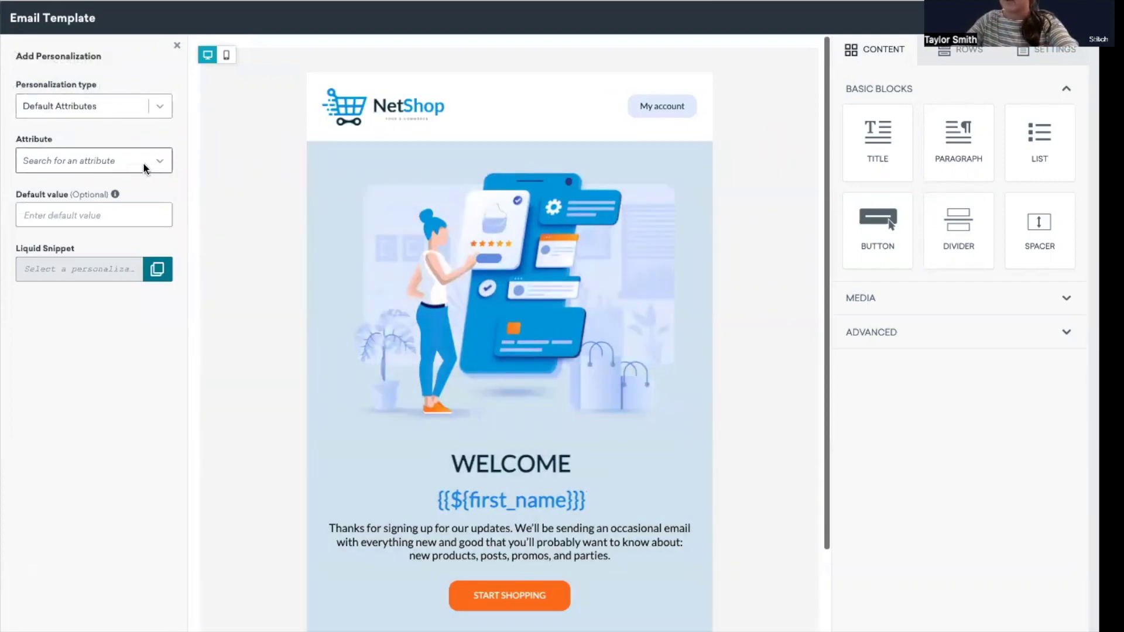
pyautogui.click(146, 168)
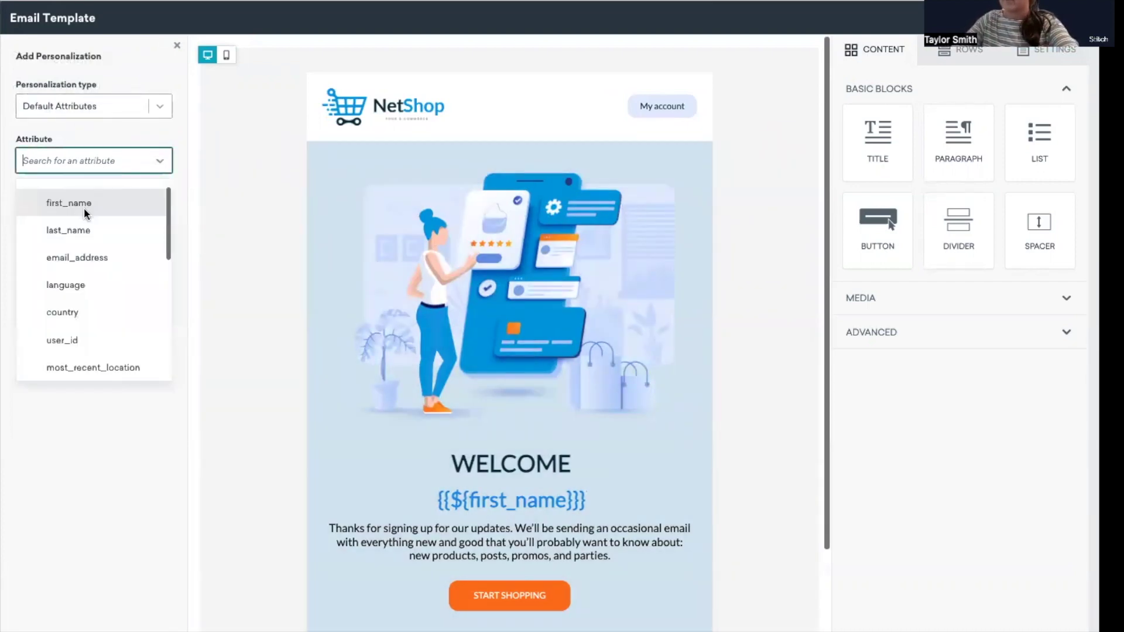
pyautogui.click(89, 205)
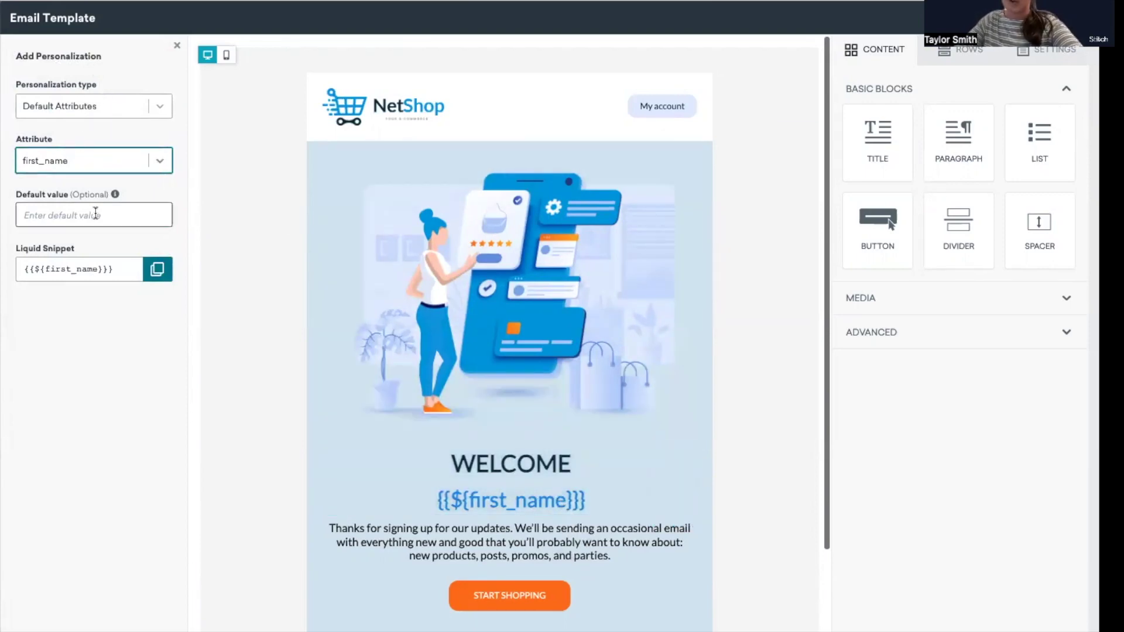
# Give first_name the default value 'Friend' and review the generated Liquid snippet
pyautogui.click(97, 211)
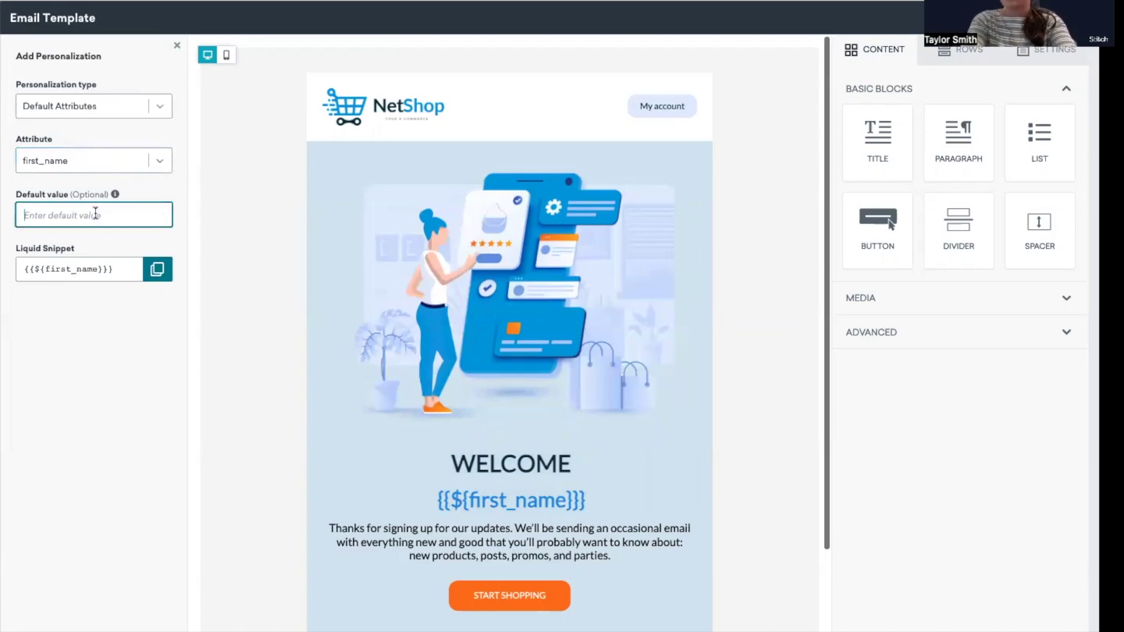
pyautogui.write('Friend')
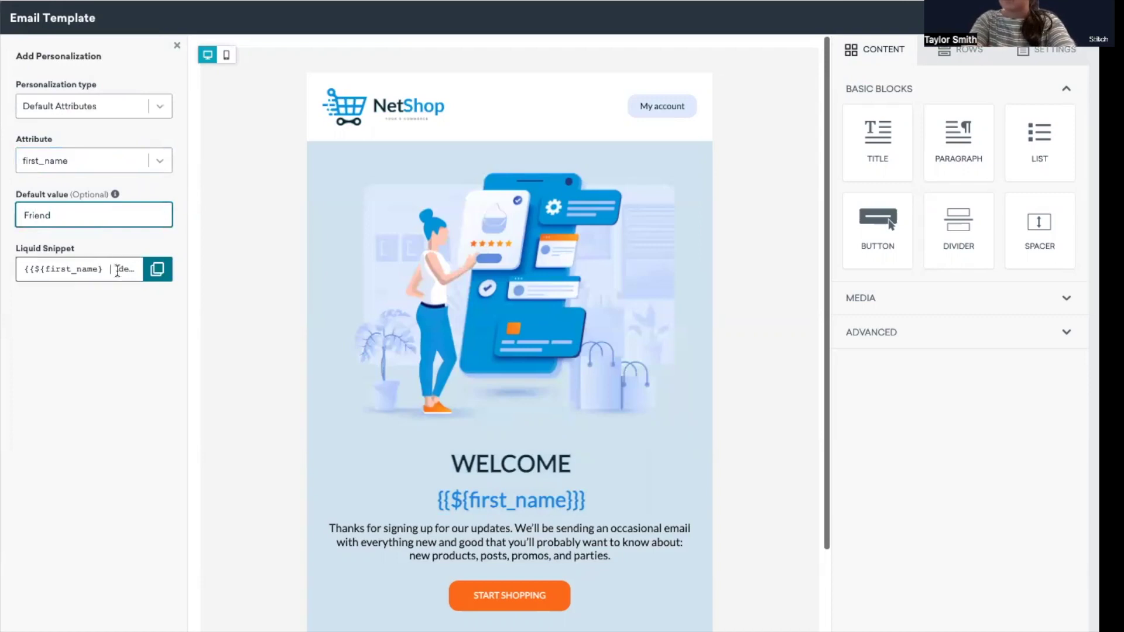
pyautogui.click(95, 268)
pyautogui.hscroll(5, 88, 269)
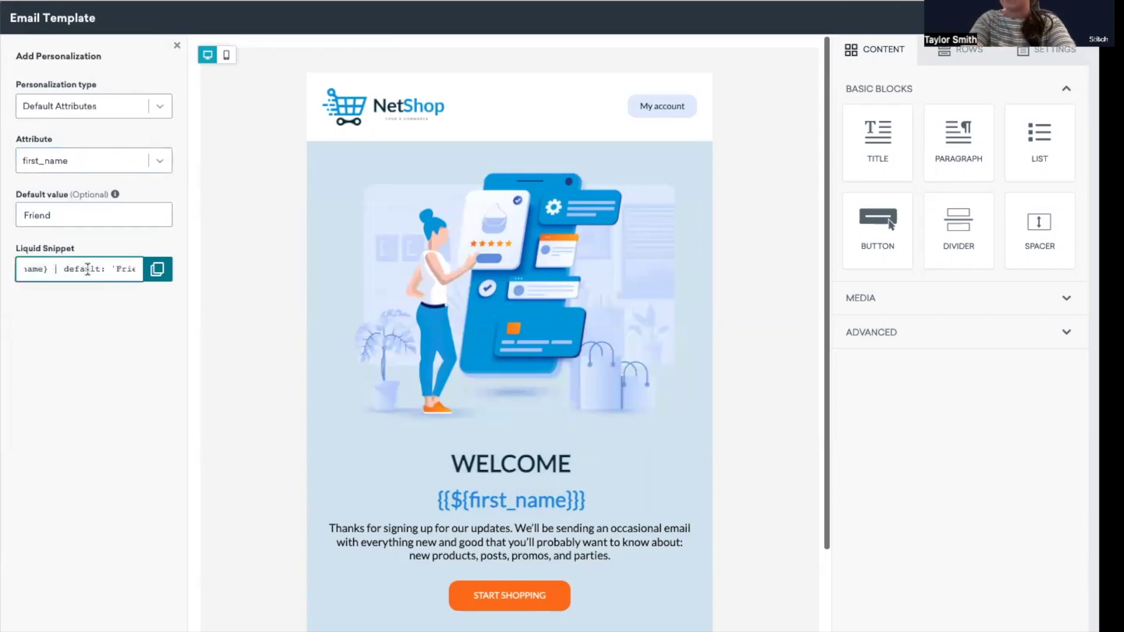
pyautogui.hscroll(-5, 71, 267)
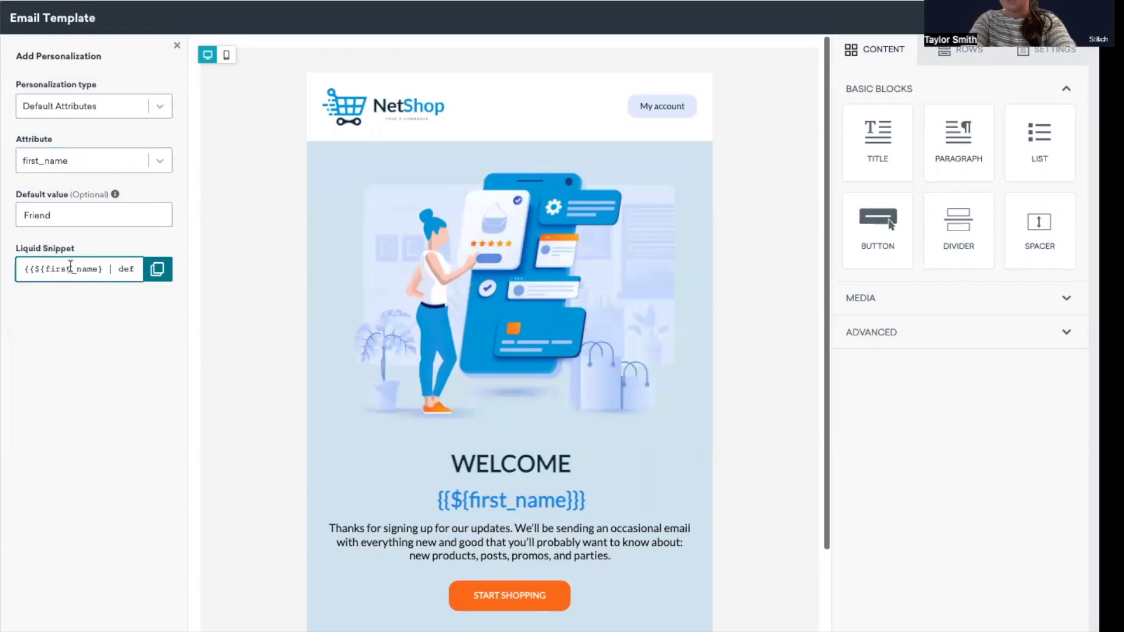
pyautogui.hscroll(5, 88, 268)
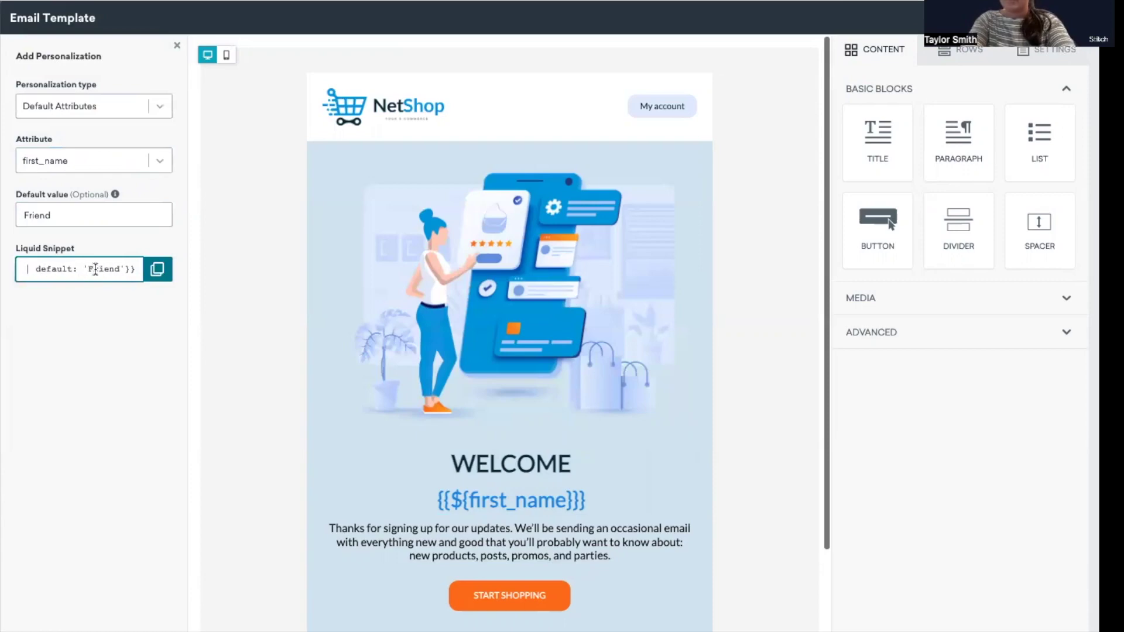
# Replace the old first_name merge tag under WELCOME with the copied Liquid snippet
pyautogui.click(162, 269)
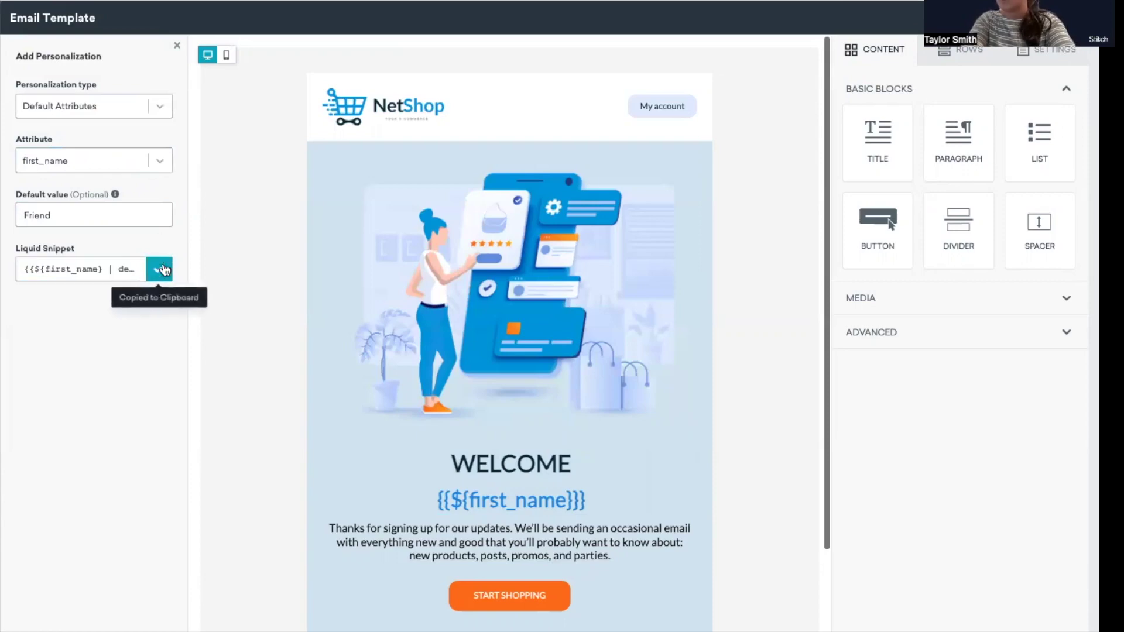
pyautogui.click(556, 499)
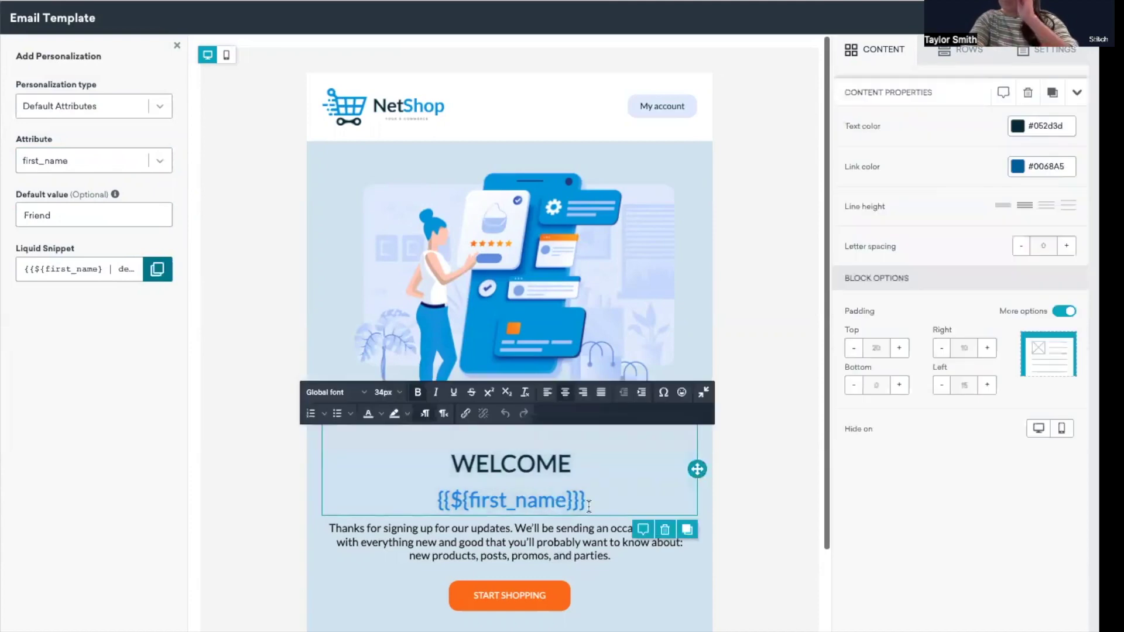
pyautogui.moveTo(589, 506); pyautogui.dragTo(438, 497)
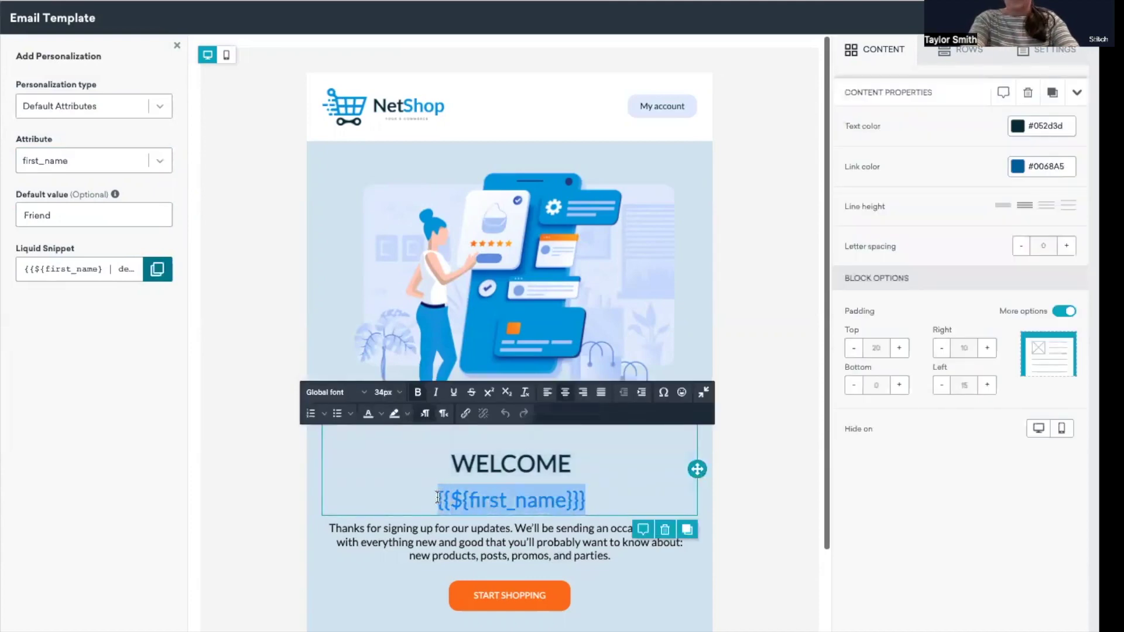
pyautogui.hotkey('ctrl', 'v')
# Set the pasted merge tag to 34px and close the personalization panel
pyautogui.moveTo(596, 492); pyautogui.dragTo(443, 488)
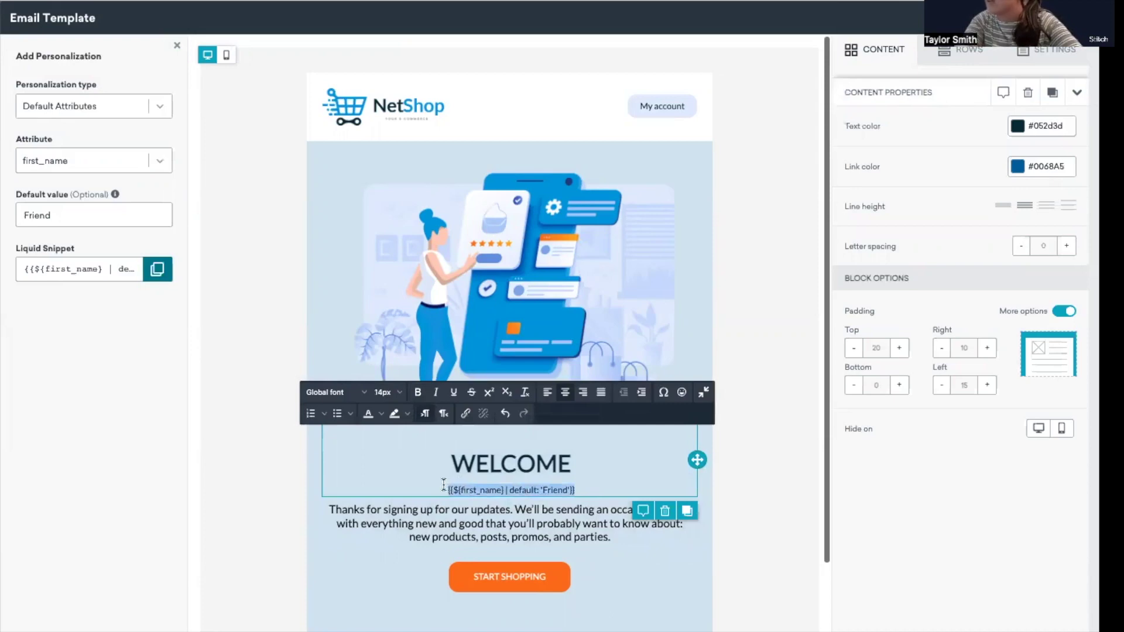
pyautogui.click(383, 393)
pyautogui.scroll(-1, 387, 542)
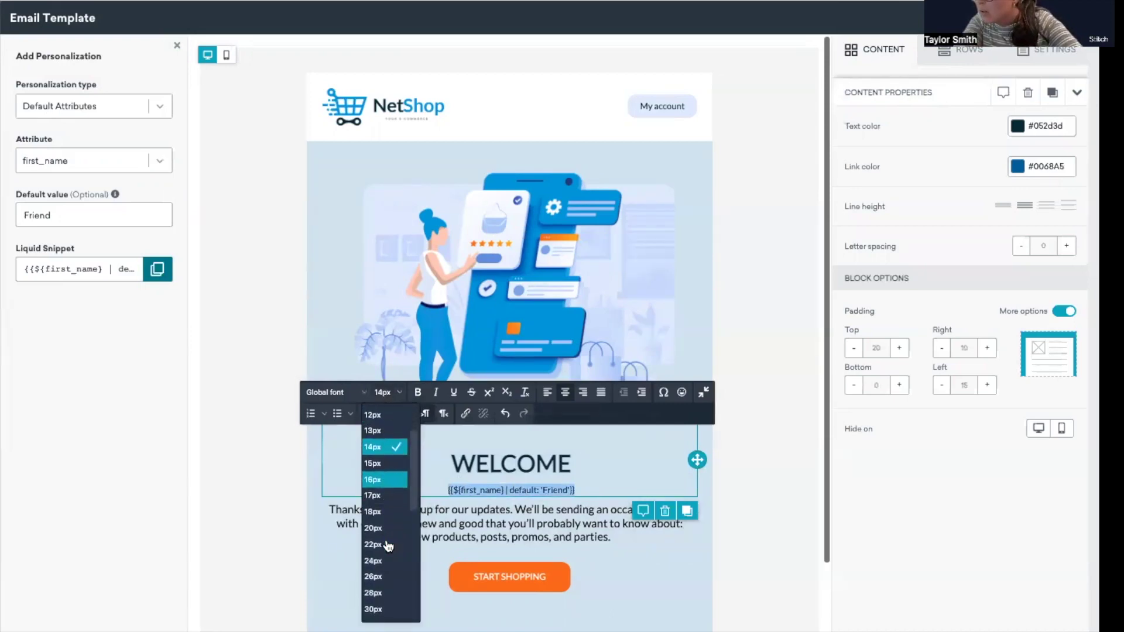
pyautogui.scroll(-2, 386, 579)
pyautogui.click(386, 593)
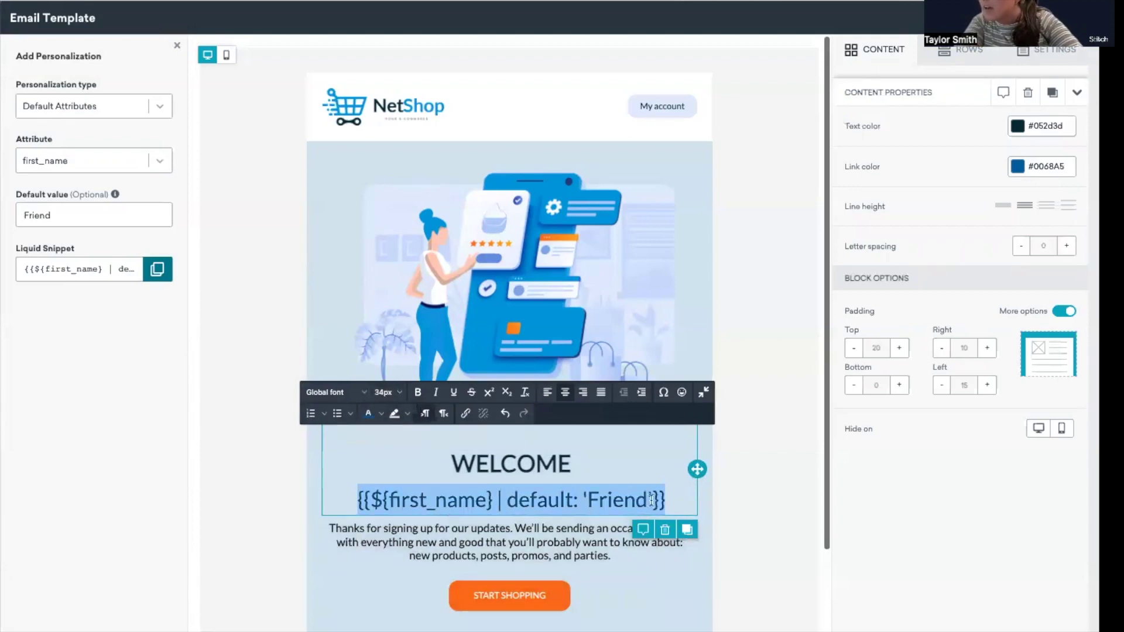
pyautogui.click(670, 503)
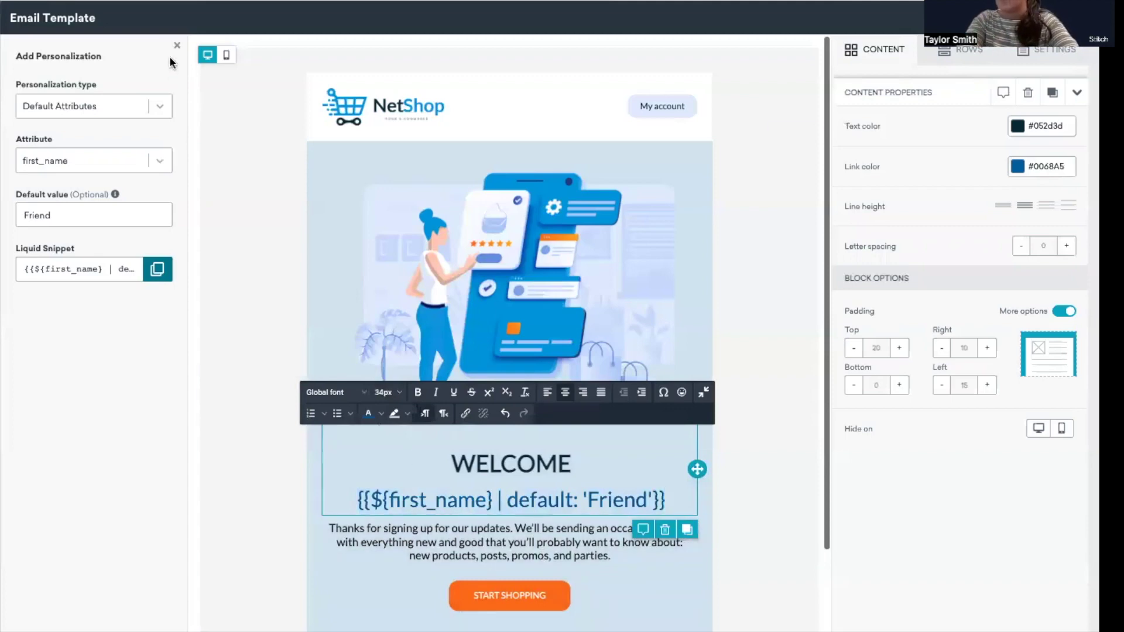
pyautogui.click(177, 45)
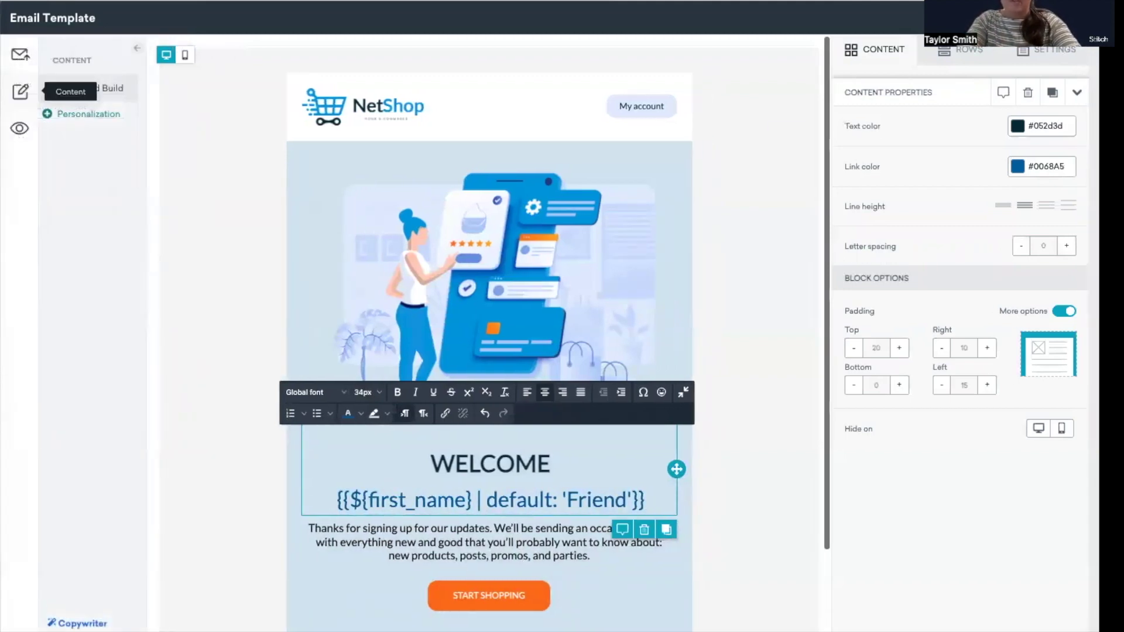
pyautogui.click(19, 128)
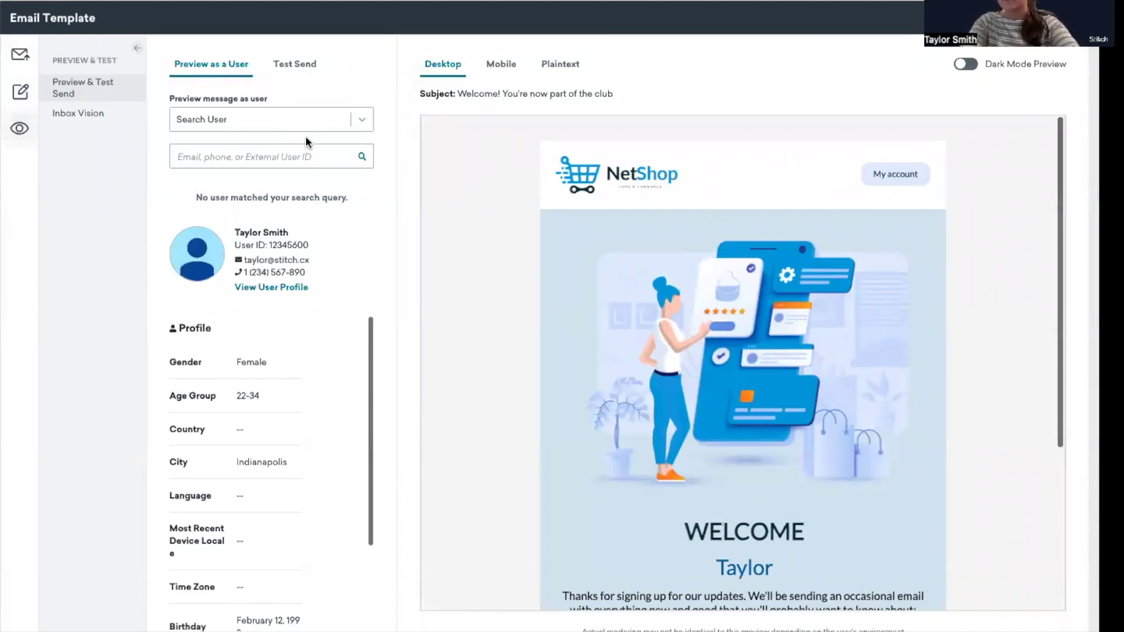
pyautogui.click(280, 164)
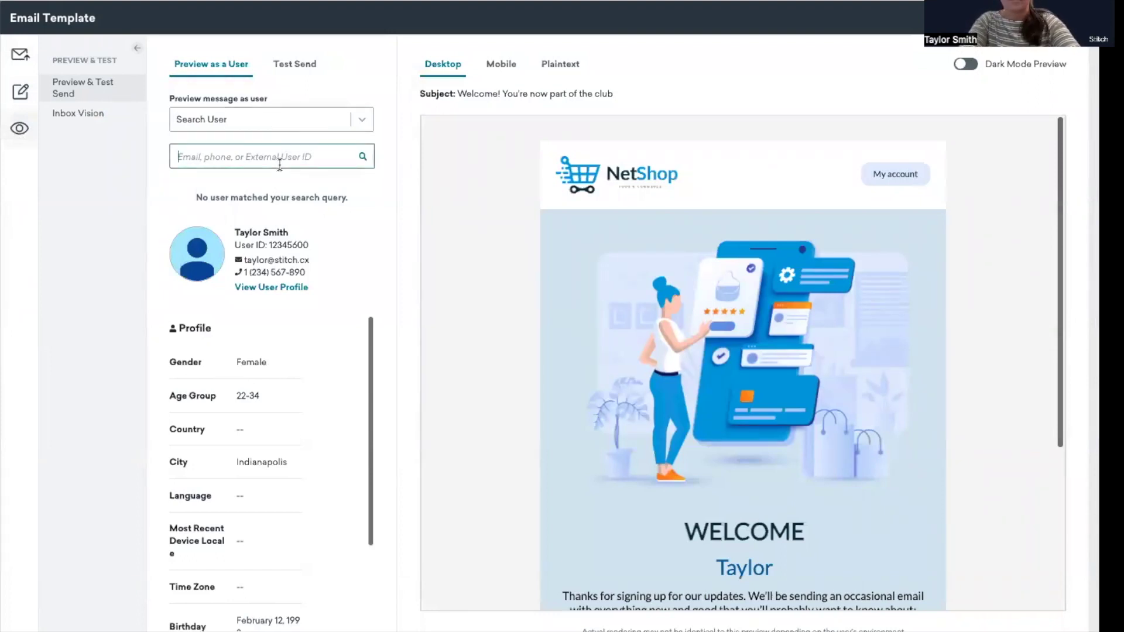
pyautogui.hotkey('ctrl', 'v')
pyautogui.click(363, 156)
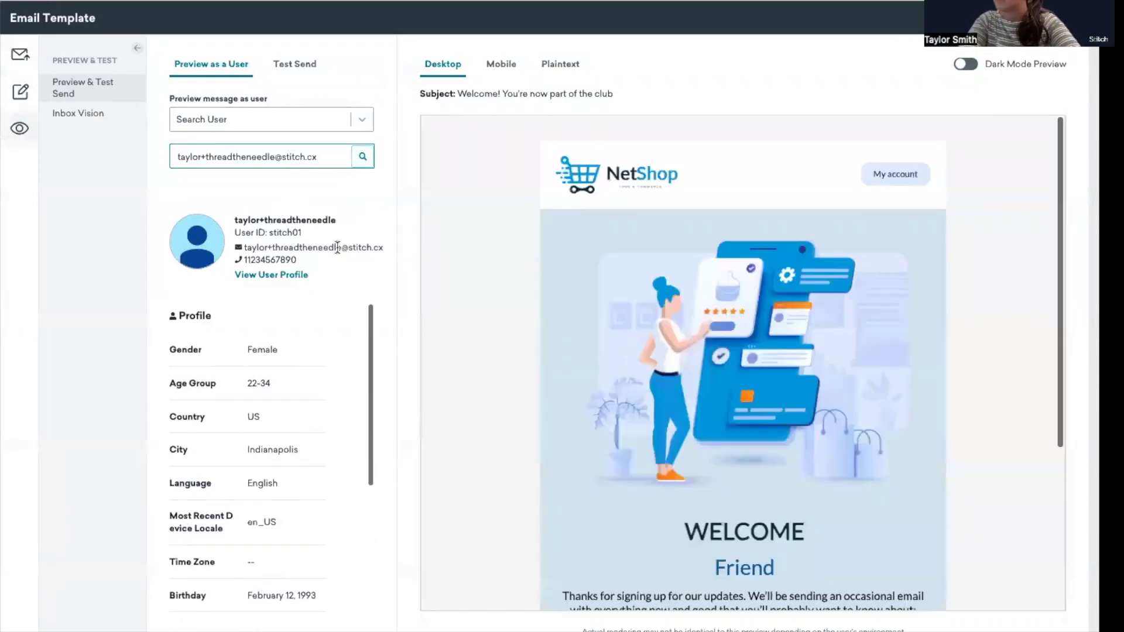
pyautogui.scroll(-2, 465, 345)
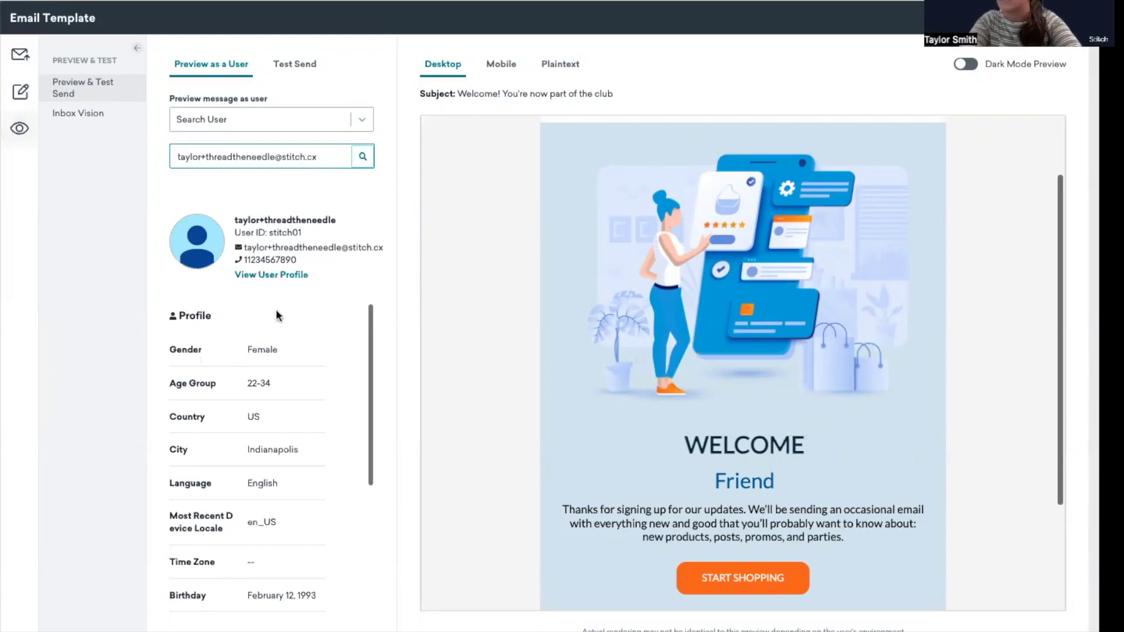
pyautogui.click(20, 93)
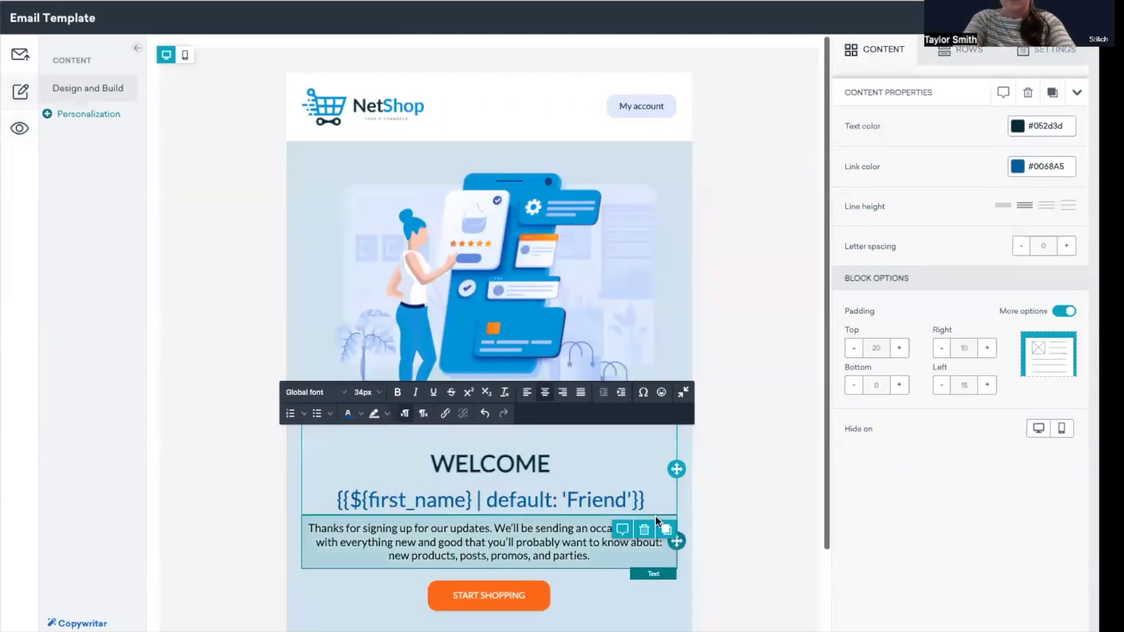
# Append '| upcase' to the first_name merge tag and preview the greeting as FRIEND
pyautogui.click(632, 500)
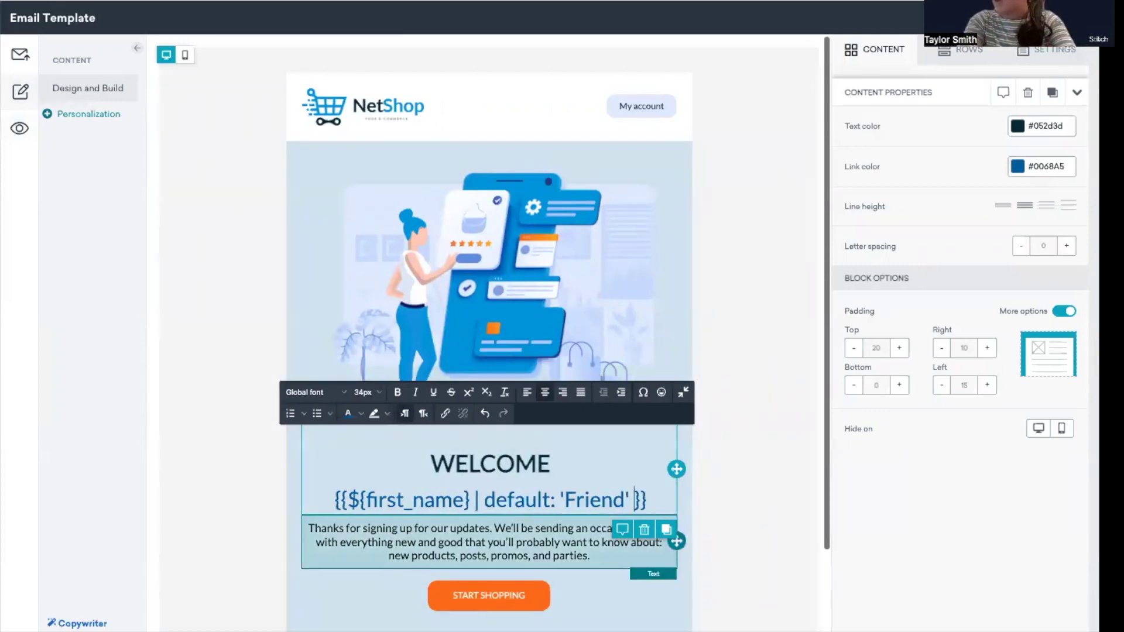
pyautogui.write('|')
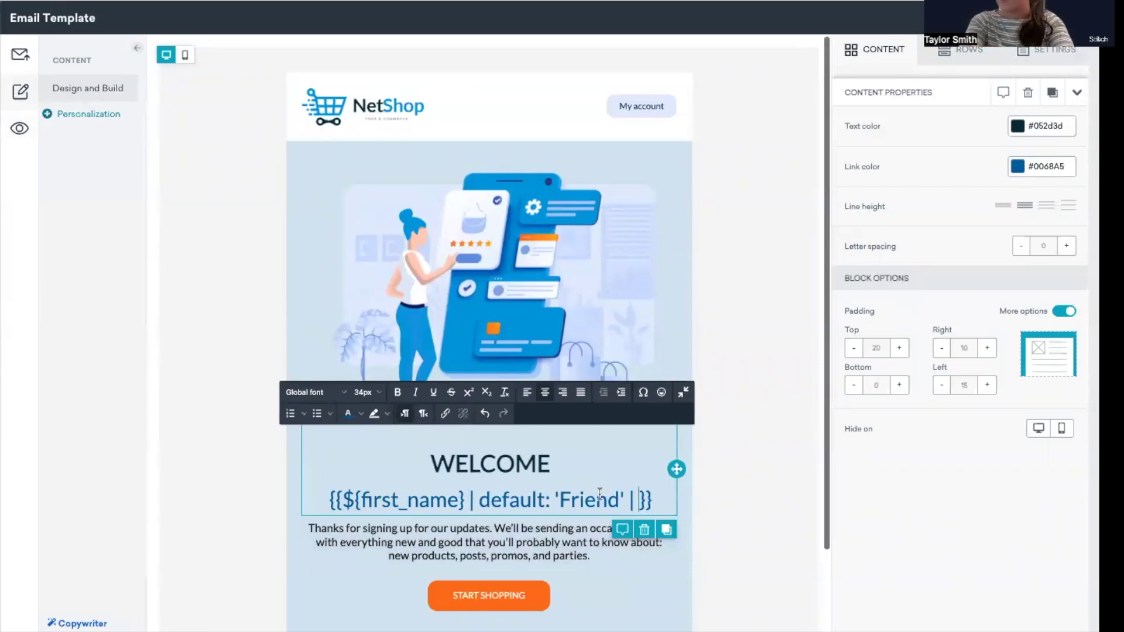
pyautogui.write('upcase')
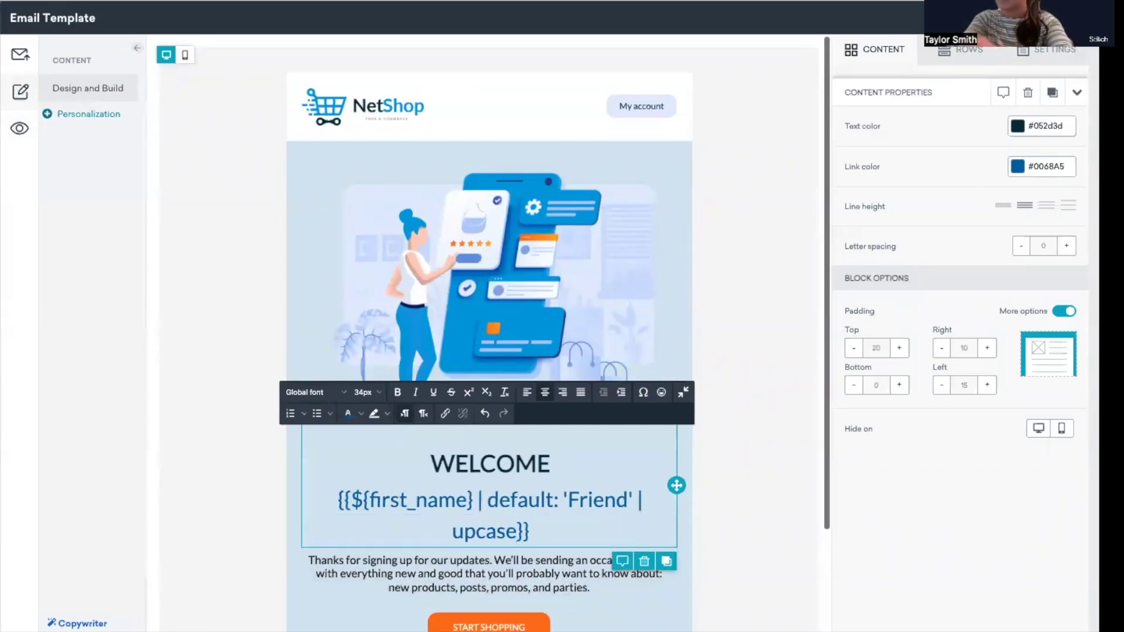
pyautogui.click(19, 129)
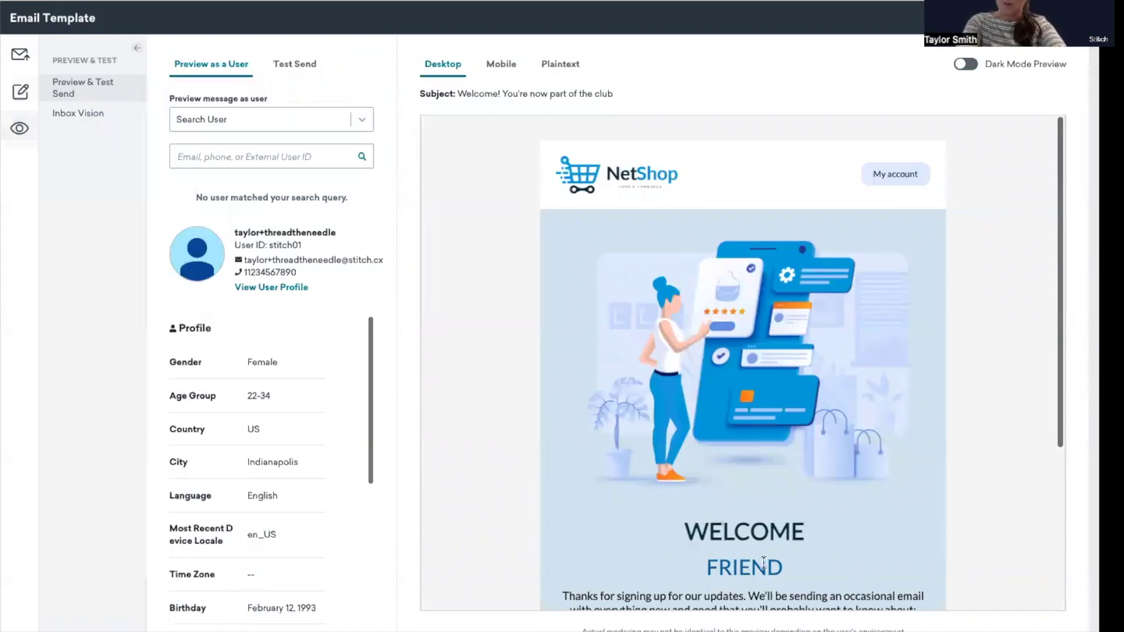
# Preview the email as another test user searched by e-mail, then view the Liquid Filters docs
pyautogui.click(231, 151)
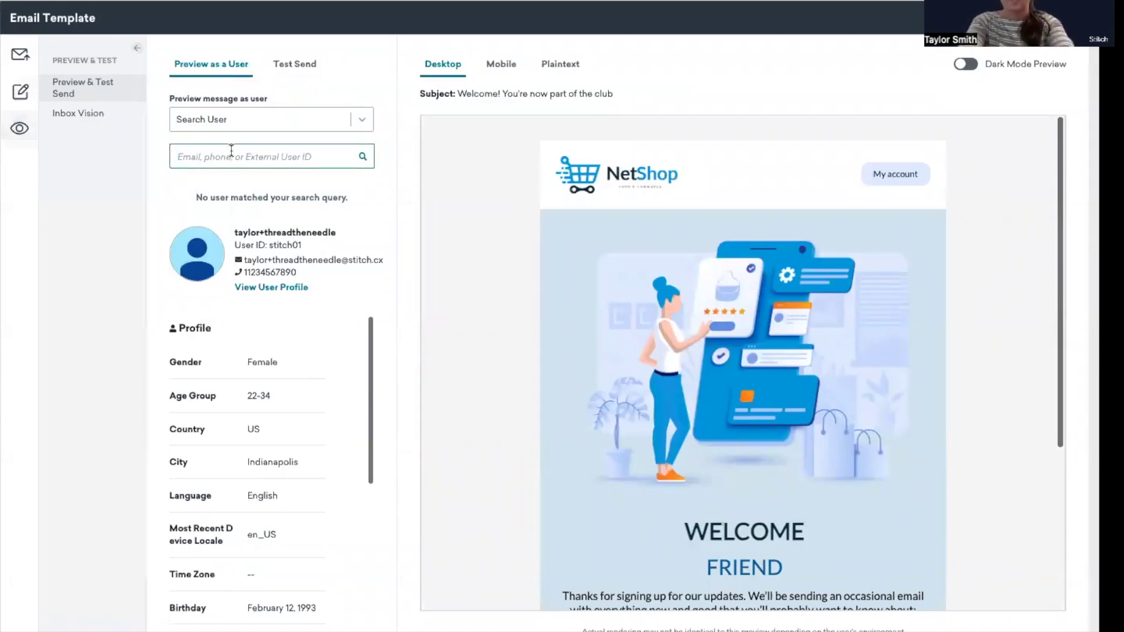
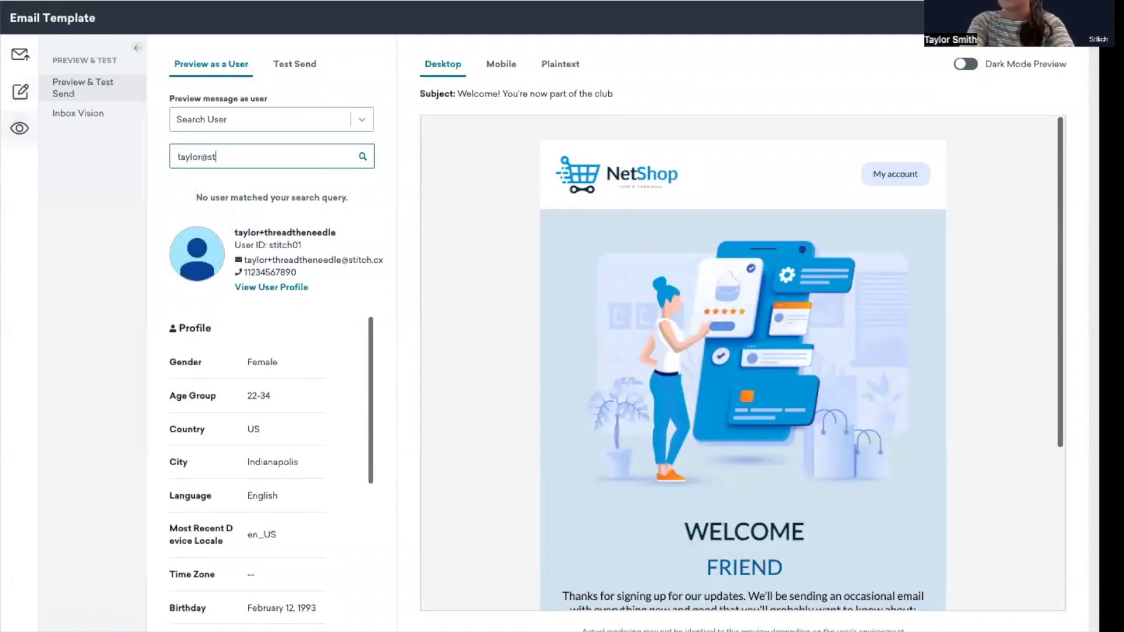
pyautogui.click(358, 156)
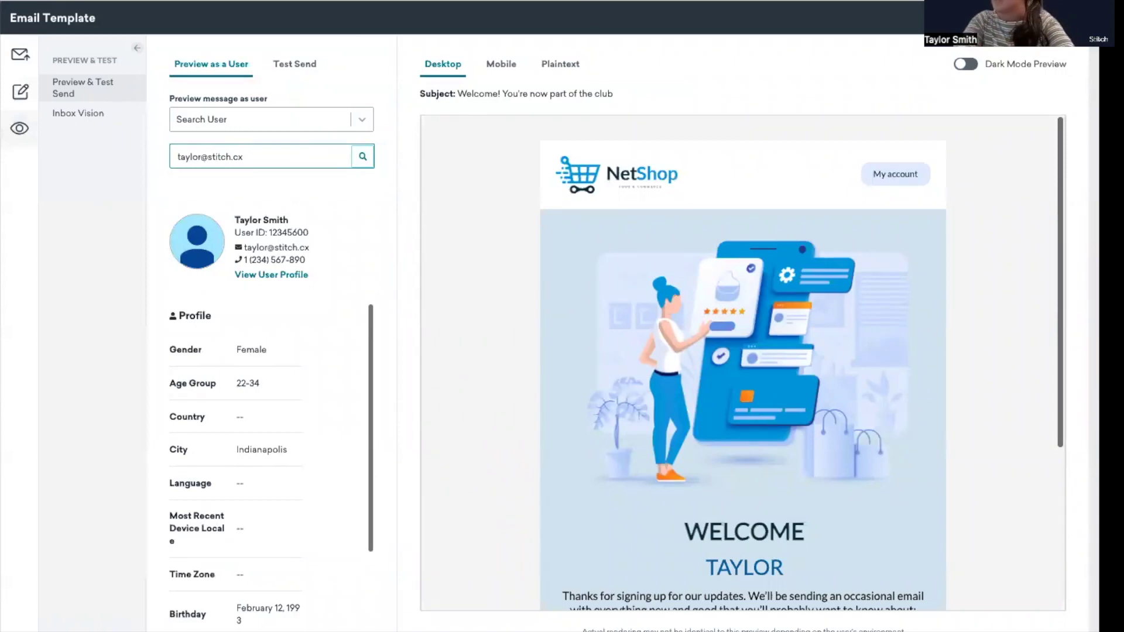
pyautogui.click(577, 1)
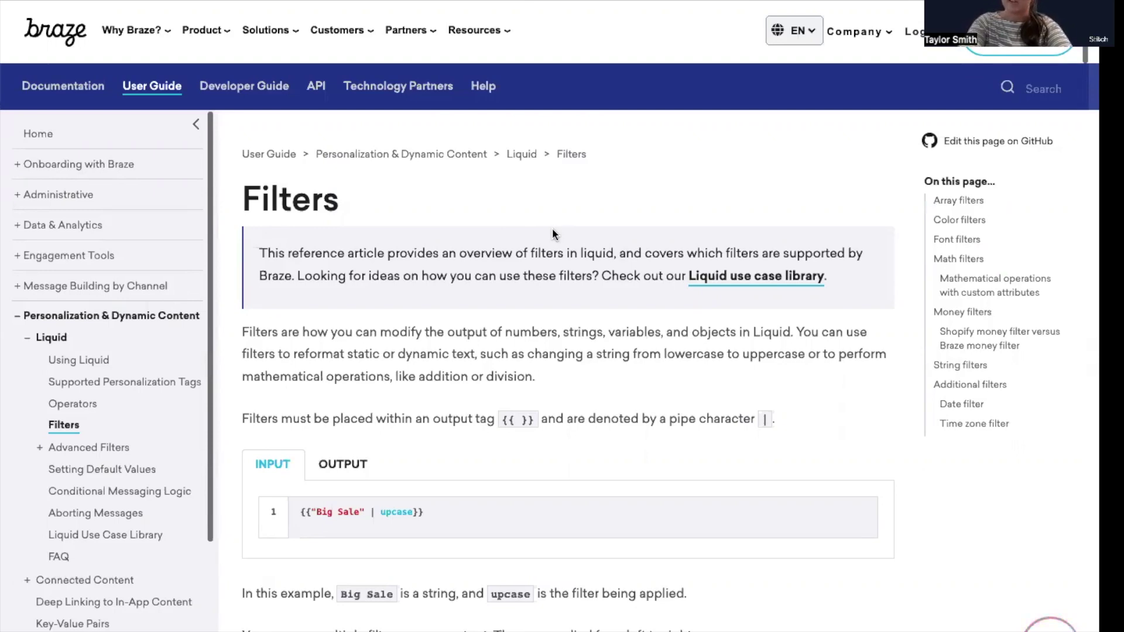
# Leave the docs and return to the email template's Design and Build view
pyautogui.hotkey('ctrl', 'Tab')
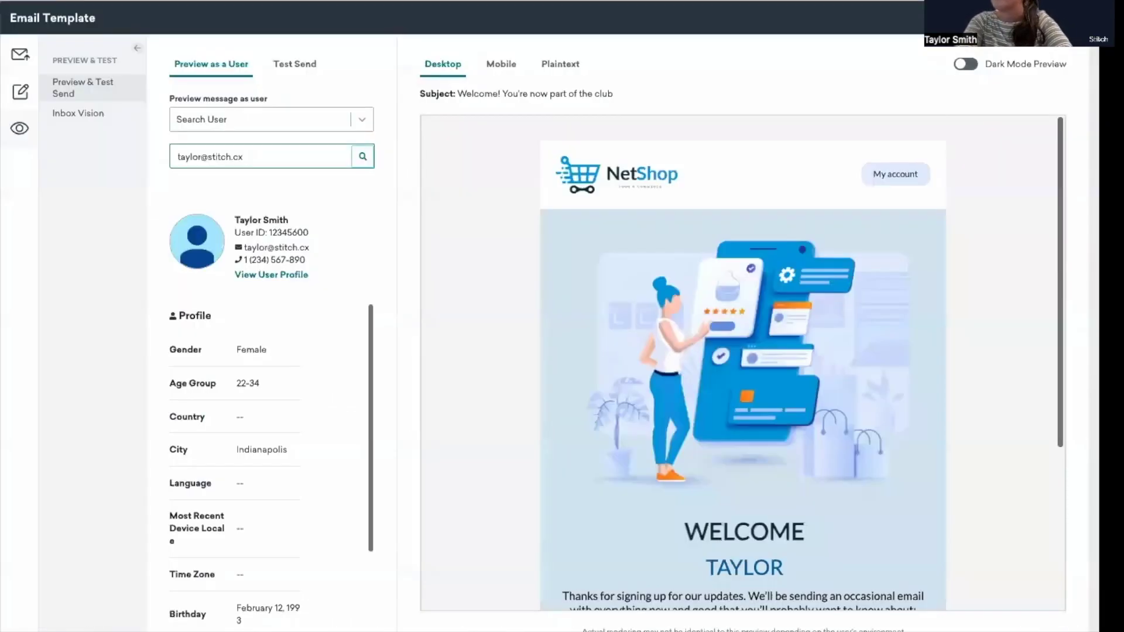
pyautogui.click(20, 91)
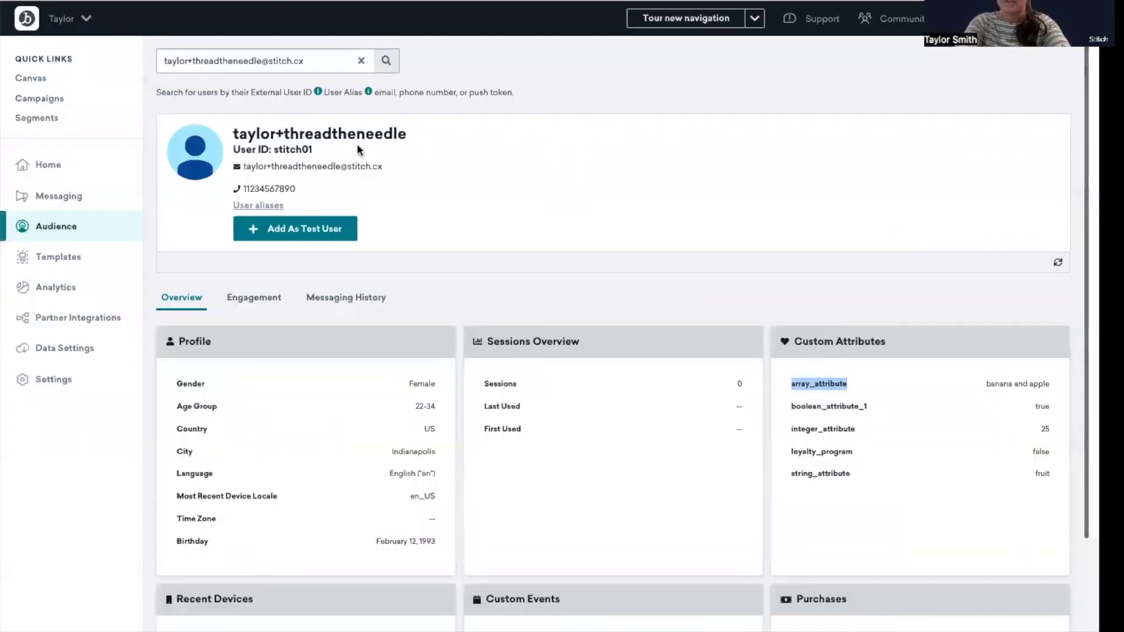
# Search the Audience again for the user with the plus-tag removed from the e-mail address
pyautogui.click(884, 388)
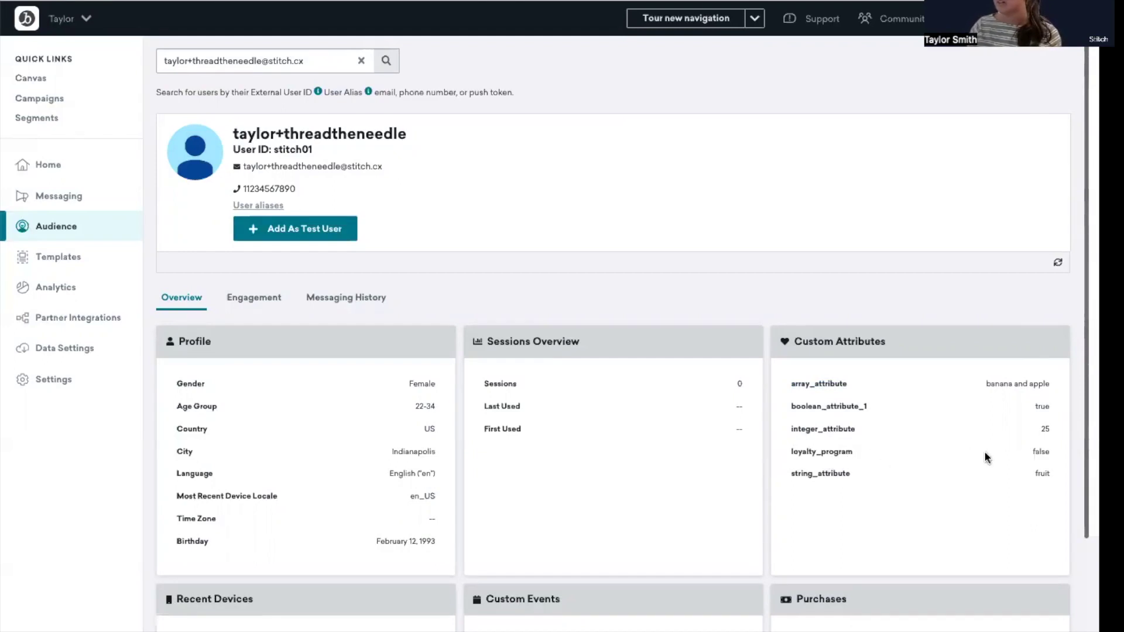
pyautogui.click(199, 61)
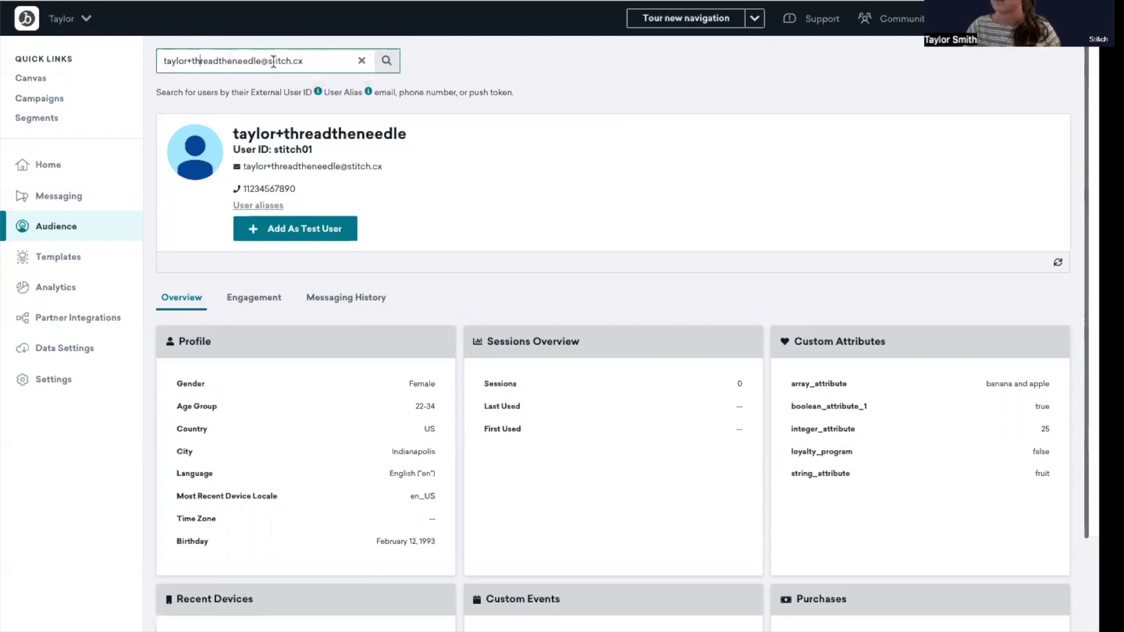
pyautogui.moveTo(260, 60); pyautogui.dragTo(188, 60)
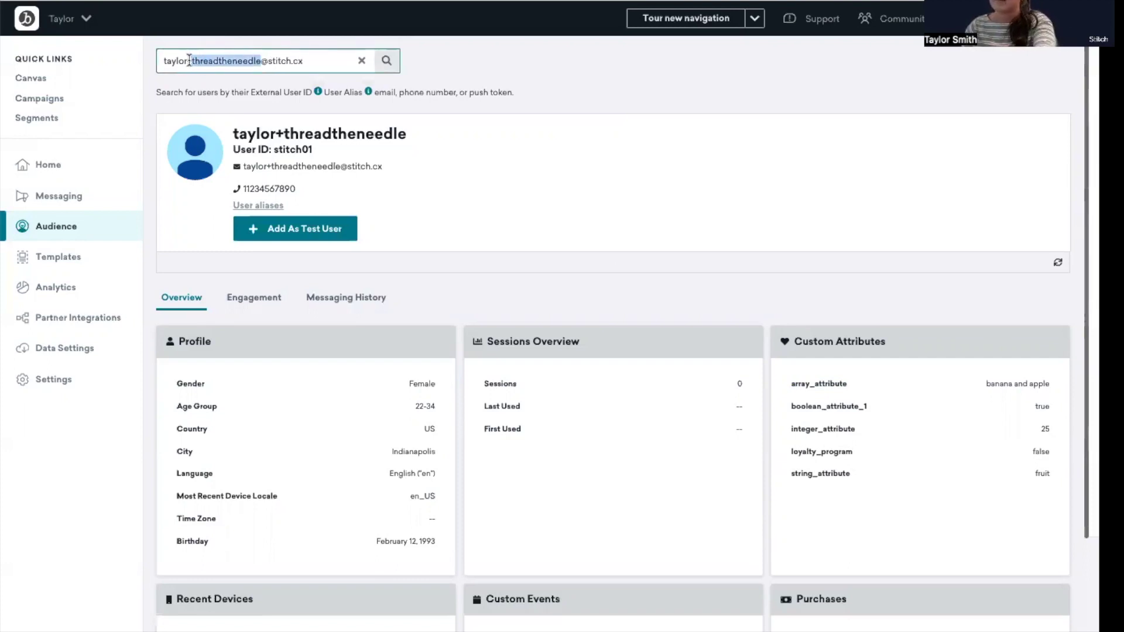
pyautogui.press('BackSpace')
pyautogui.click(386, 60)
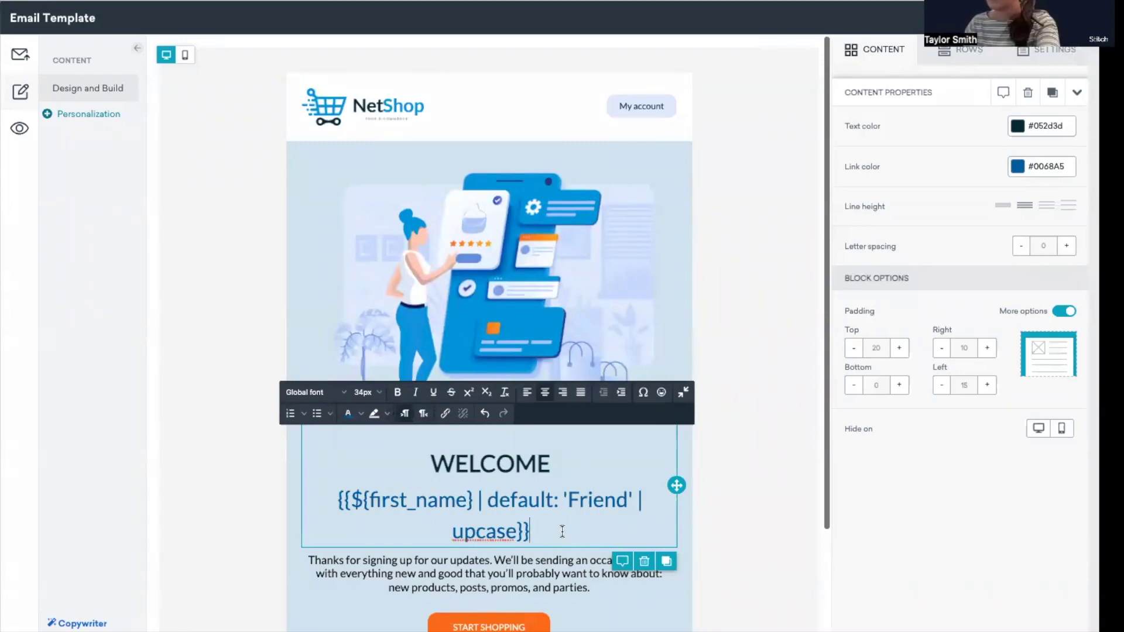
# Add a loyalty_program if/else after 'parties.' with a 'Join the club! Enroll in our loyalty program here.' fallback
pyautogui.scroll(-3, 565, 573)
pyautogui.click(599, 489)
pyautogui.click(605, 497)
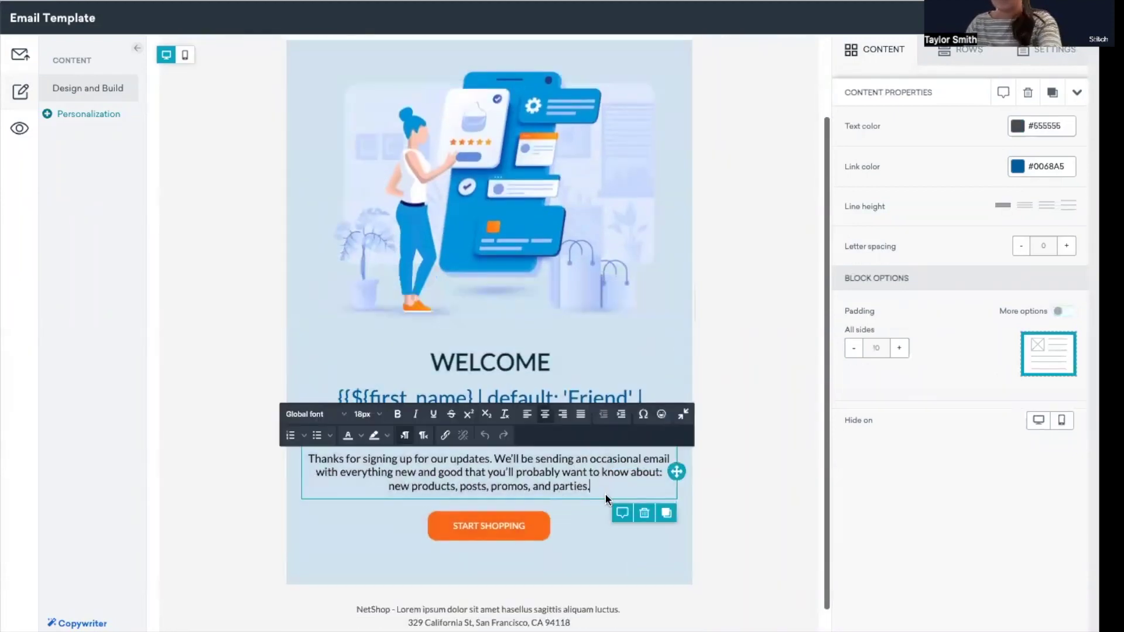
pyautogui.press('Return')
pyautogui.press('Return')
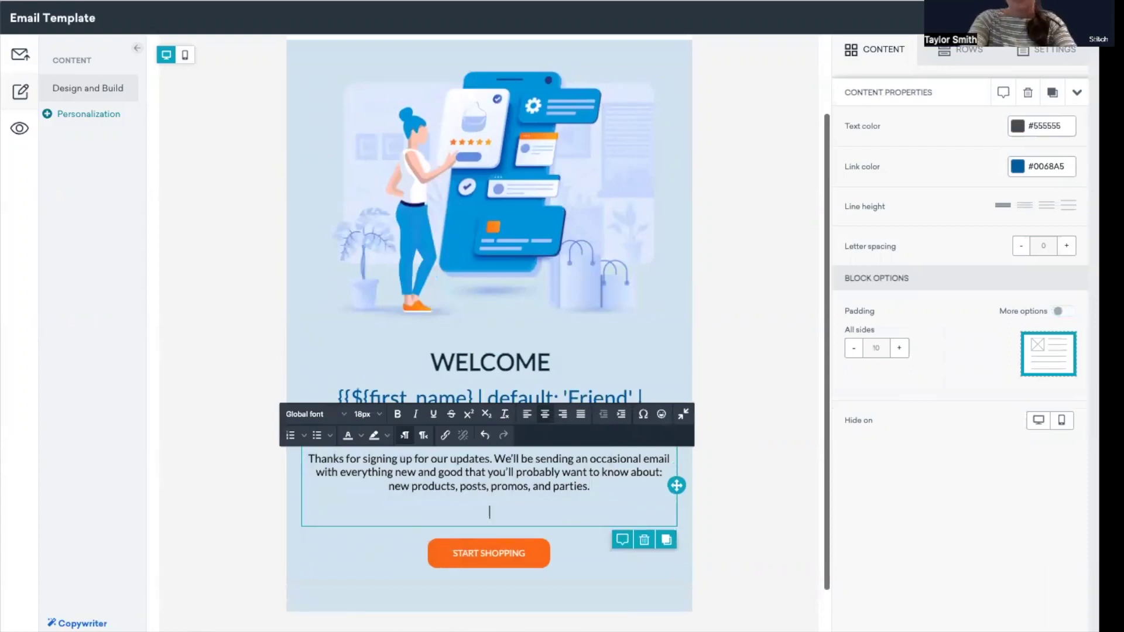
pyautogui.write('{% if {{custom_attribute.${loyalty_program}}} == true %}  By enrolling in our loyalty program you will also receive early access to new products, loyalty member discounts, and our quarterly magazine!  {% else %}  {% endif %}')
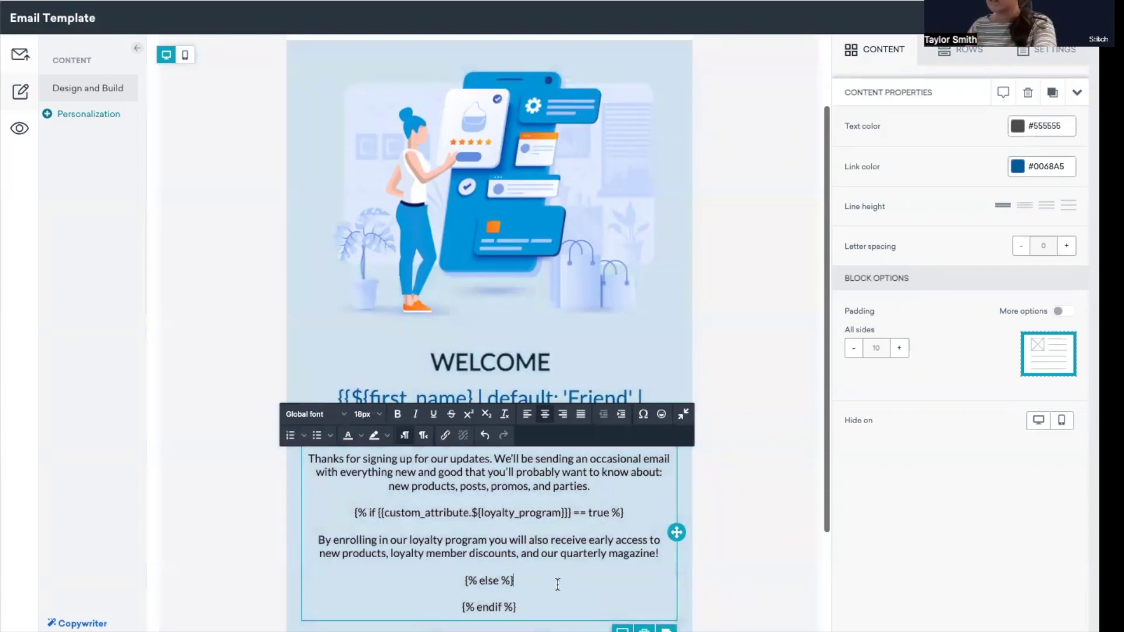
pyautogui.press('Return')
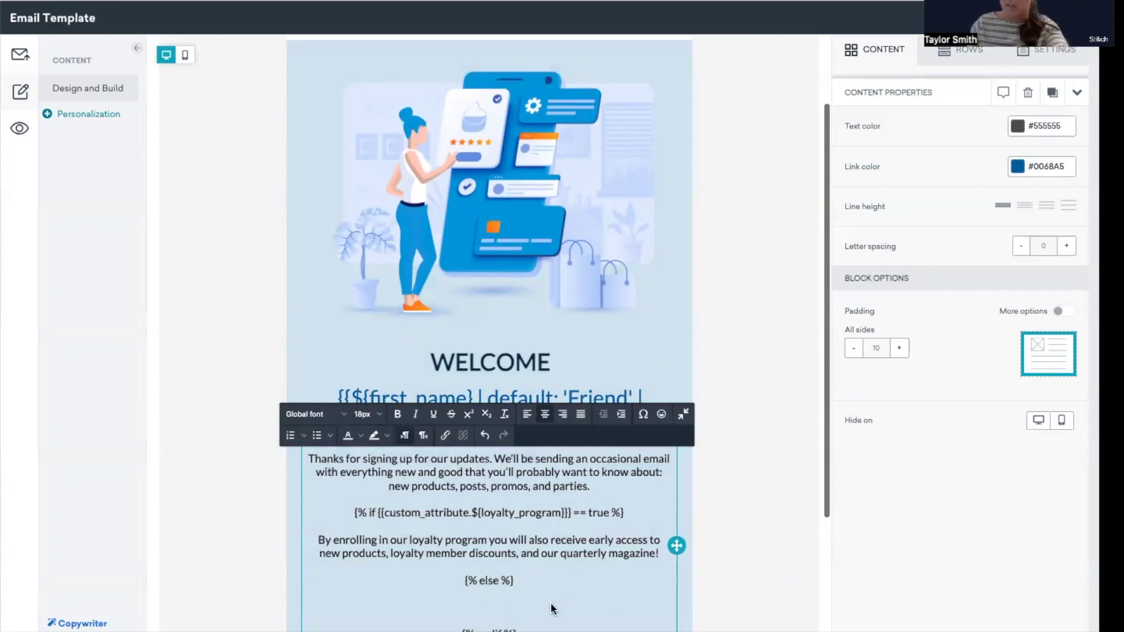
pyautogui.write('Join the club! Enroll in our loyalty program here.')
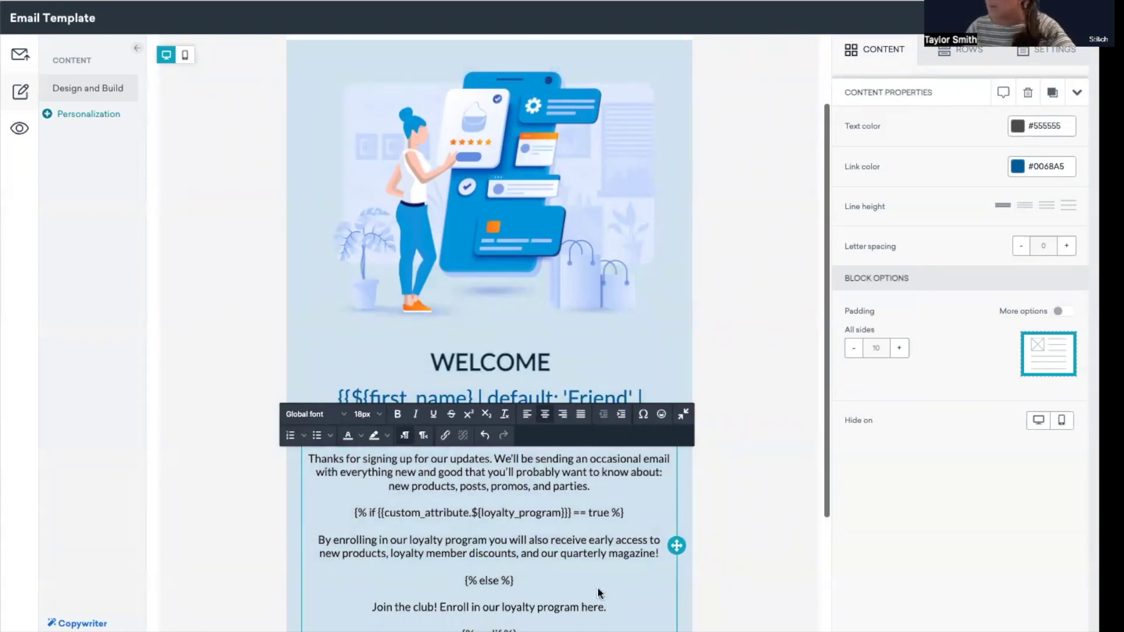
pyautogui.doubleClick(593, 608)
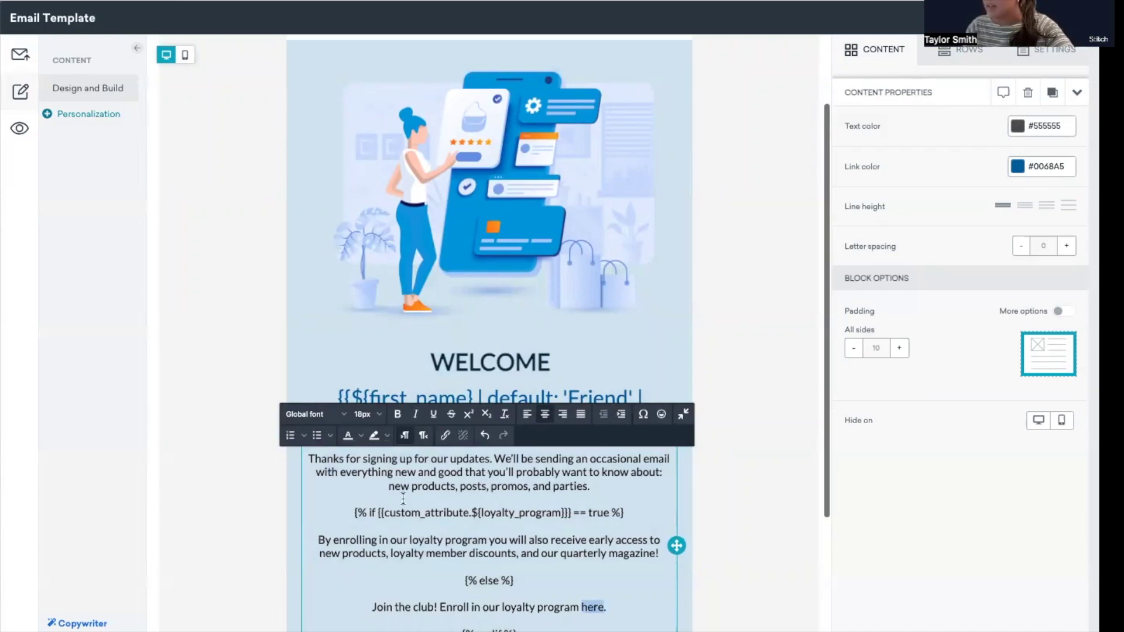
pyautogui.click(444, 435)
pyautogui.write('https://www.stitch.co')
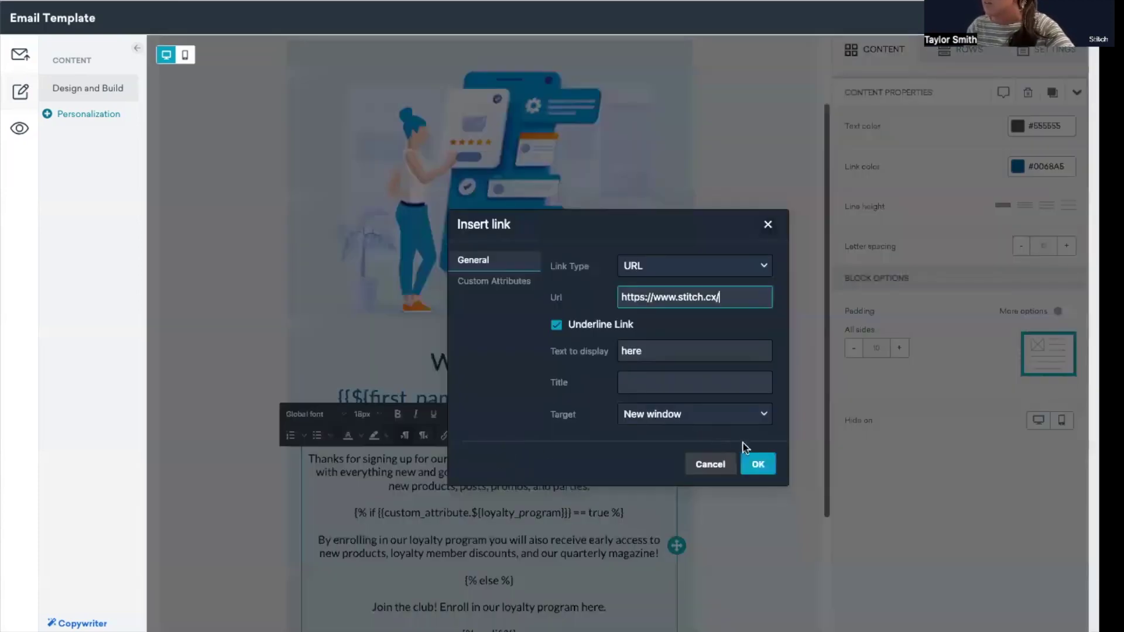
pyautogui.click(758, 464)
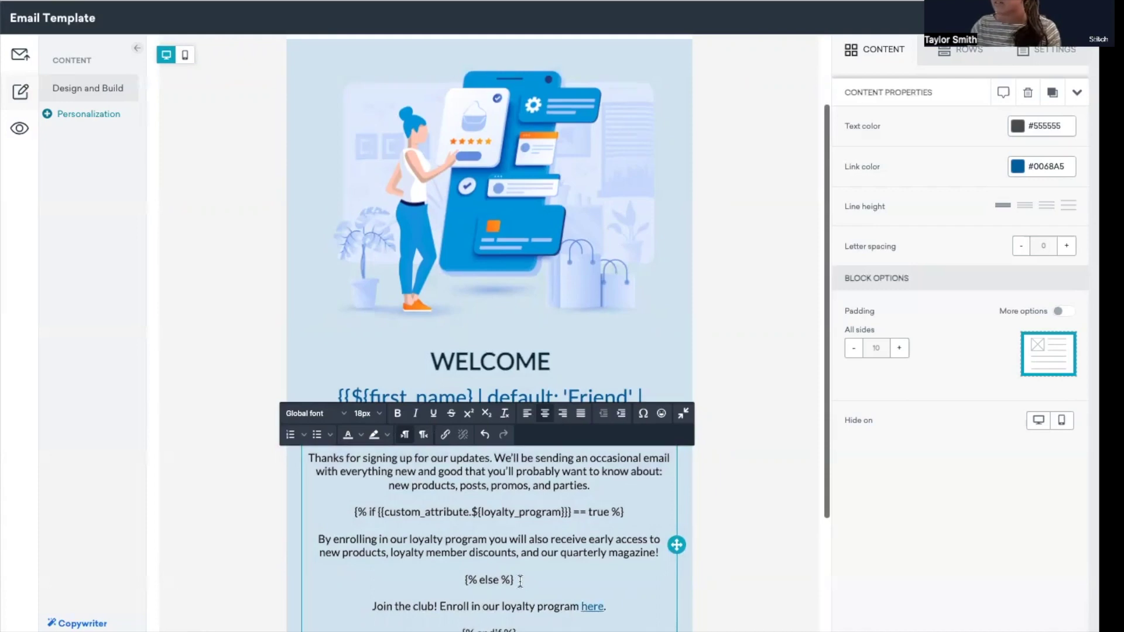
pyautogui.scroll(-1, 521, 585)
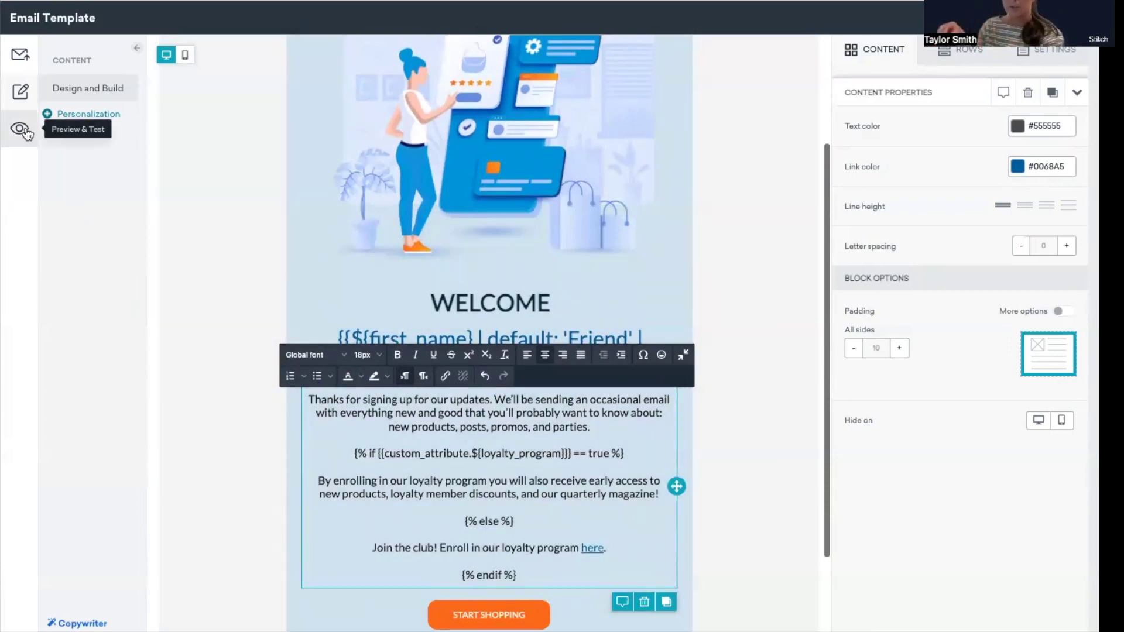
pyautogui.click(24, 130)
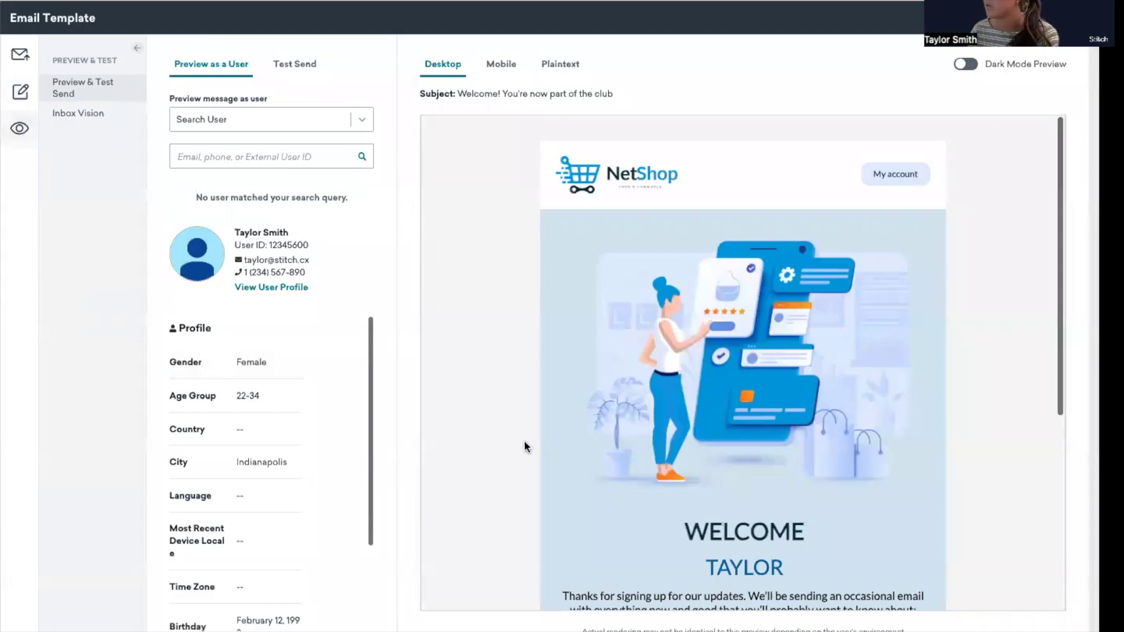
# Search the preview user by the second test user's e-mail so the greeting reads WELCOME FRIEND
pyautogui.scroll(-3, 520, 442)
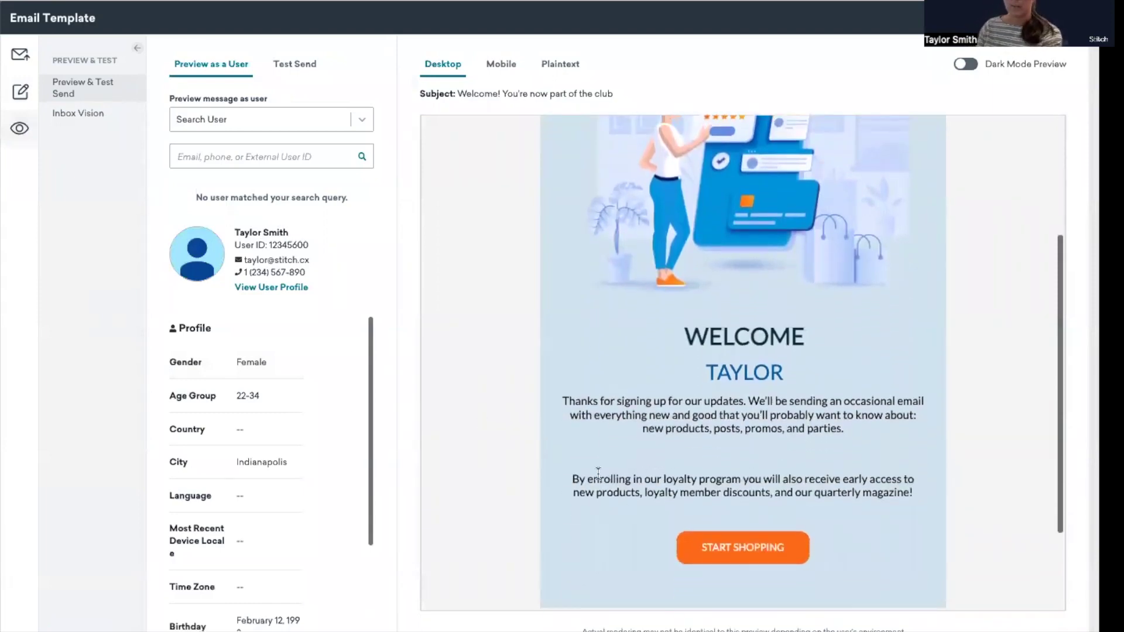
pyautogui.click(187, 152)
pyautogui.hotkey('ctrl', 'v')
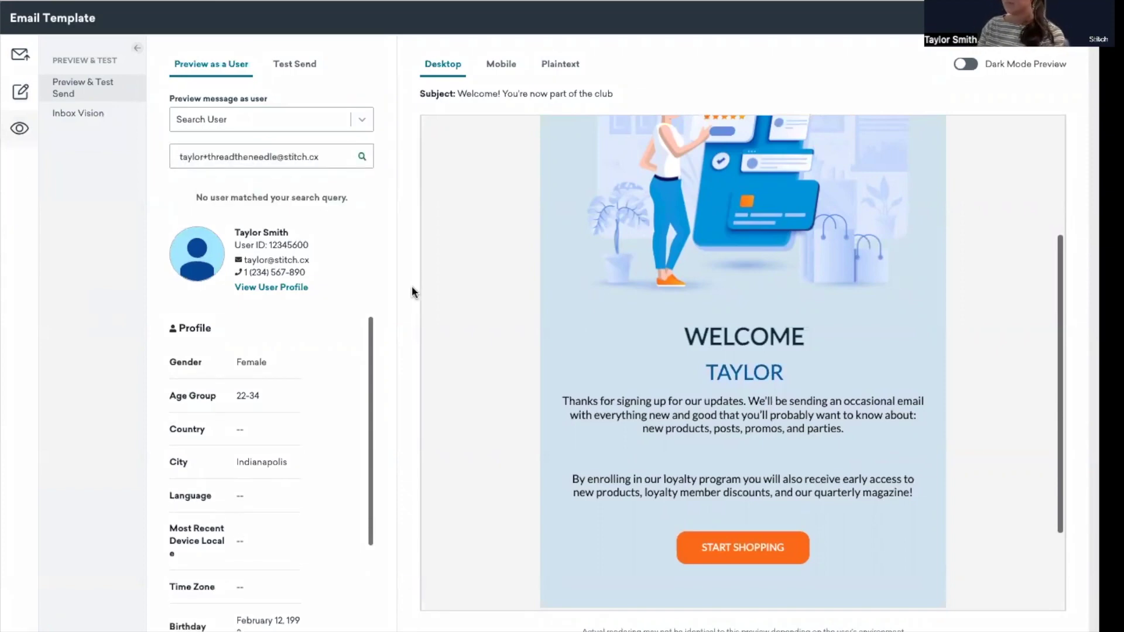
pyautogui.scroll(-1, 310, 381)
pyautogui.scroll(1, 297, 452)
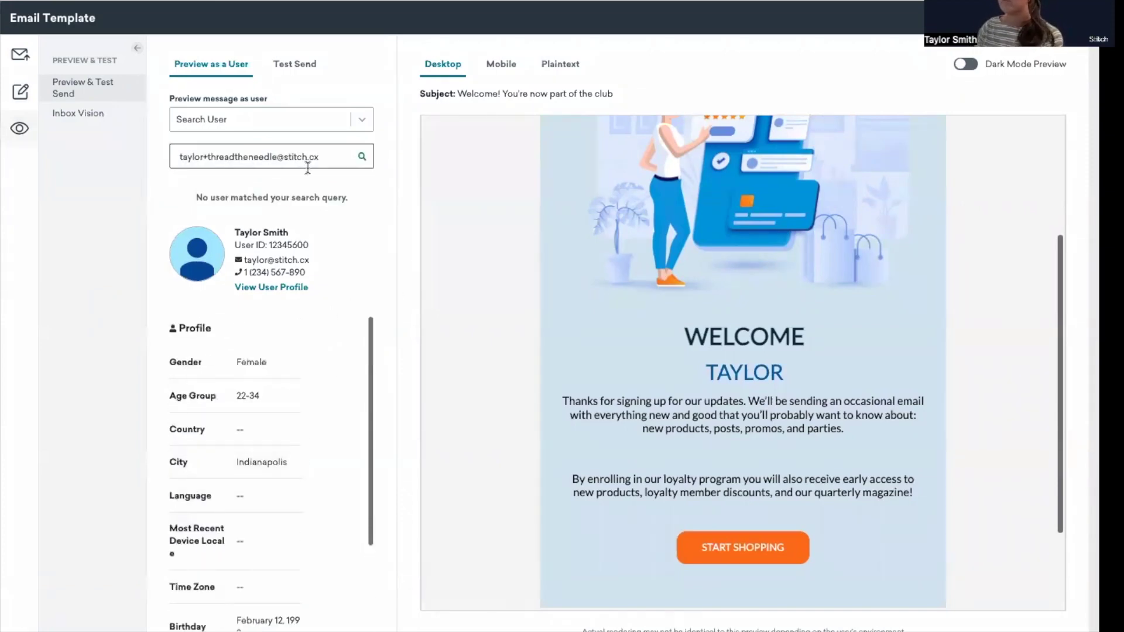
pyautogui.click(319, 119)
pyautogui.click(314, 187)
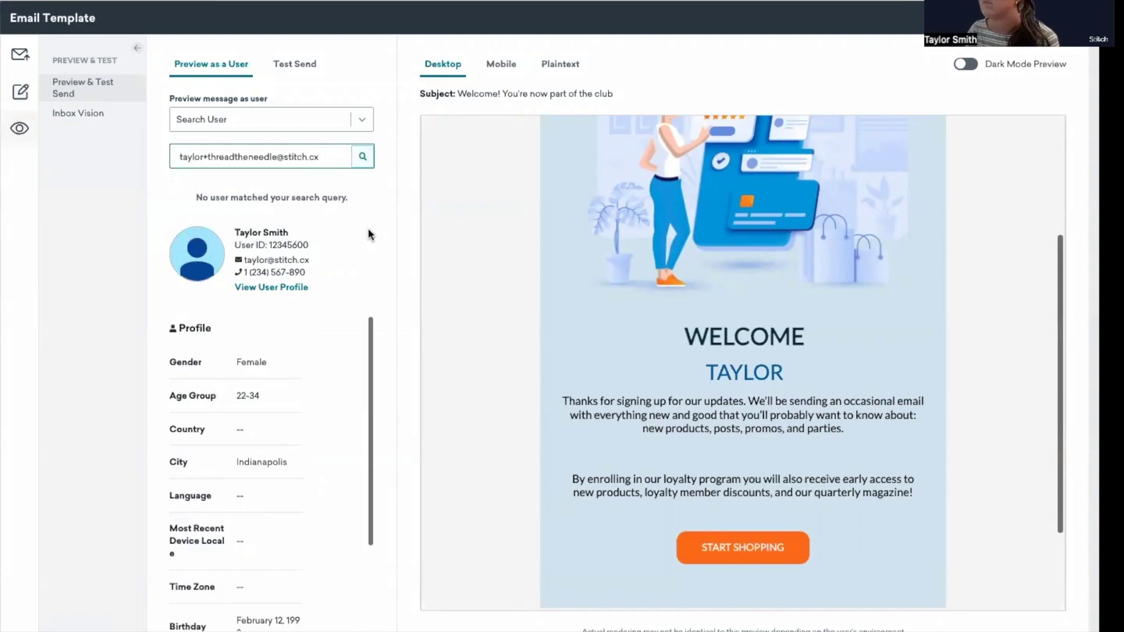
pyautogui.click(181, 156)
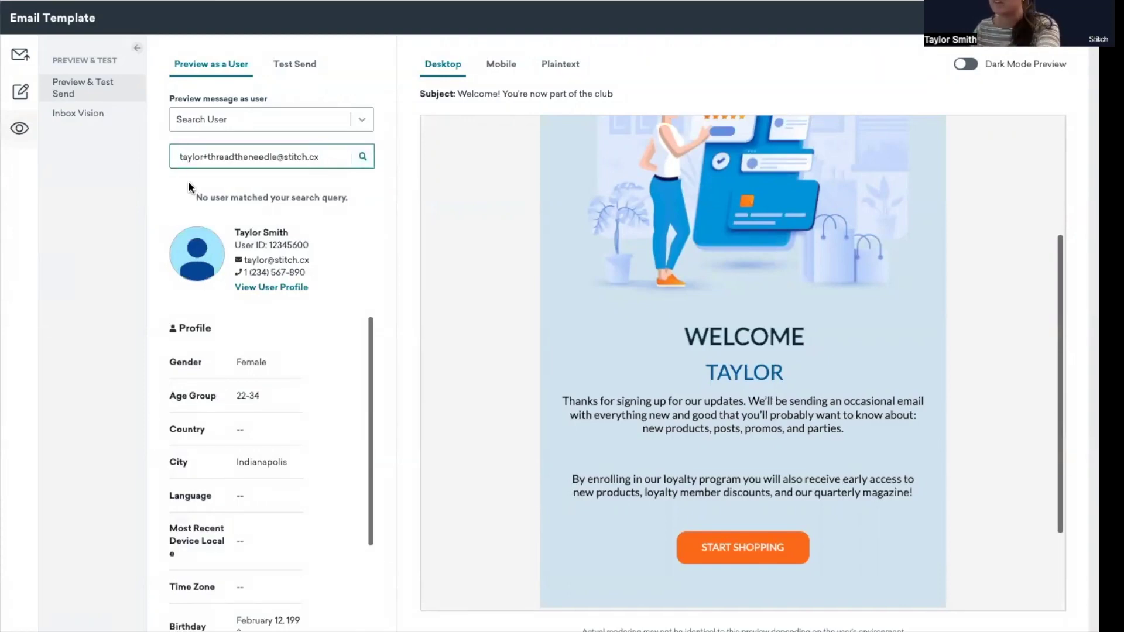
pyautogui.press('BackSpace')
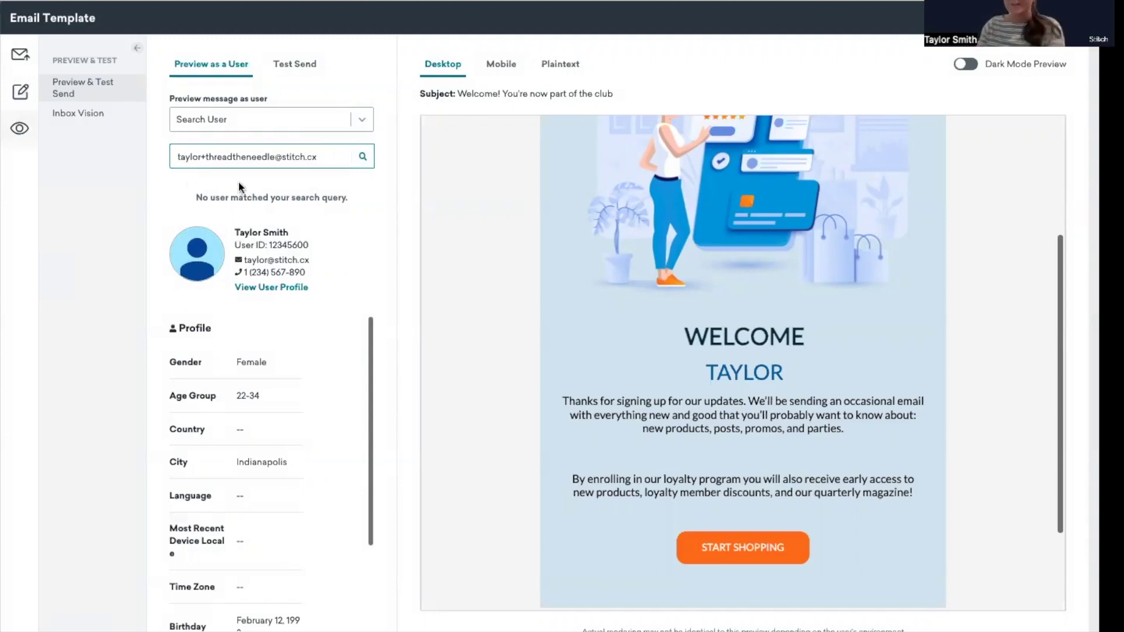
pyautogui.click(363, 156)
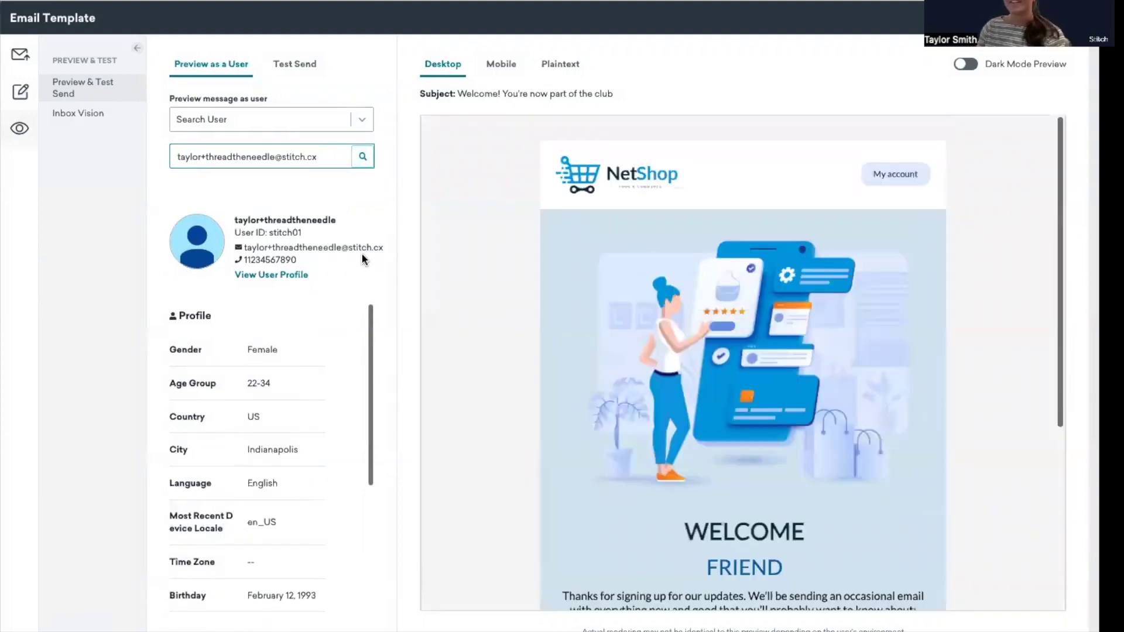
# Check the 'Join the club! Enroll in our loyalty program' line in the preview, then close it
pyautogui.scroll(-3, 695, 474)
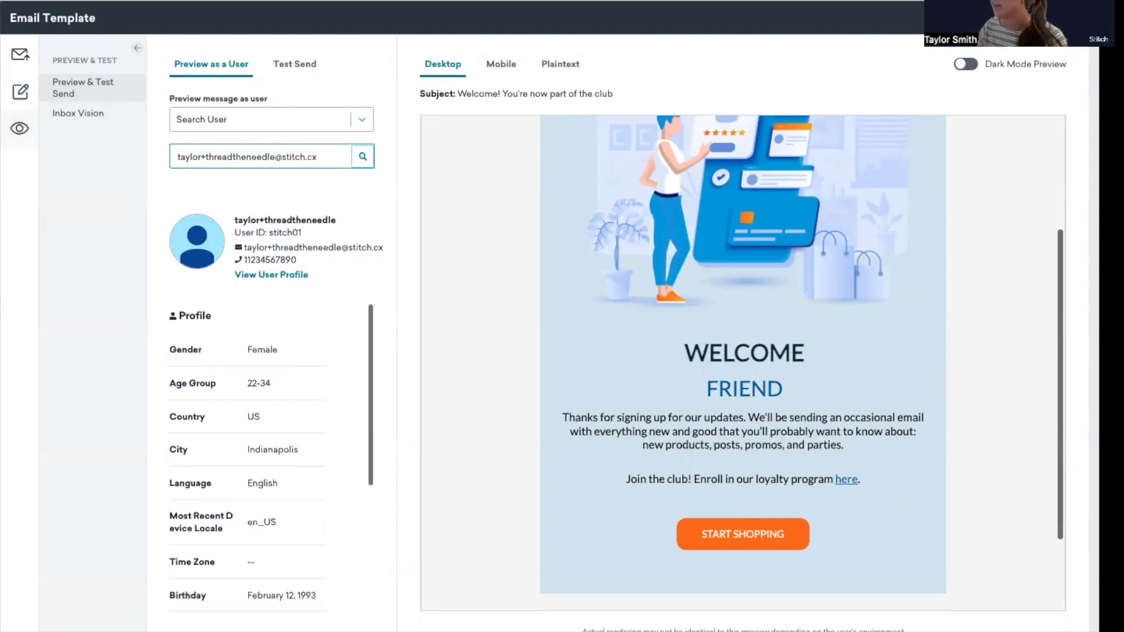
pyautogui.press('Escape')
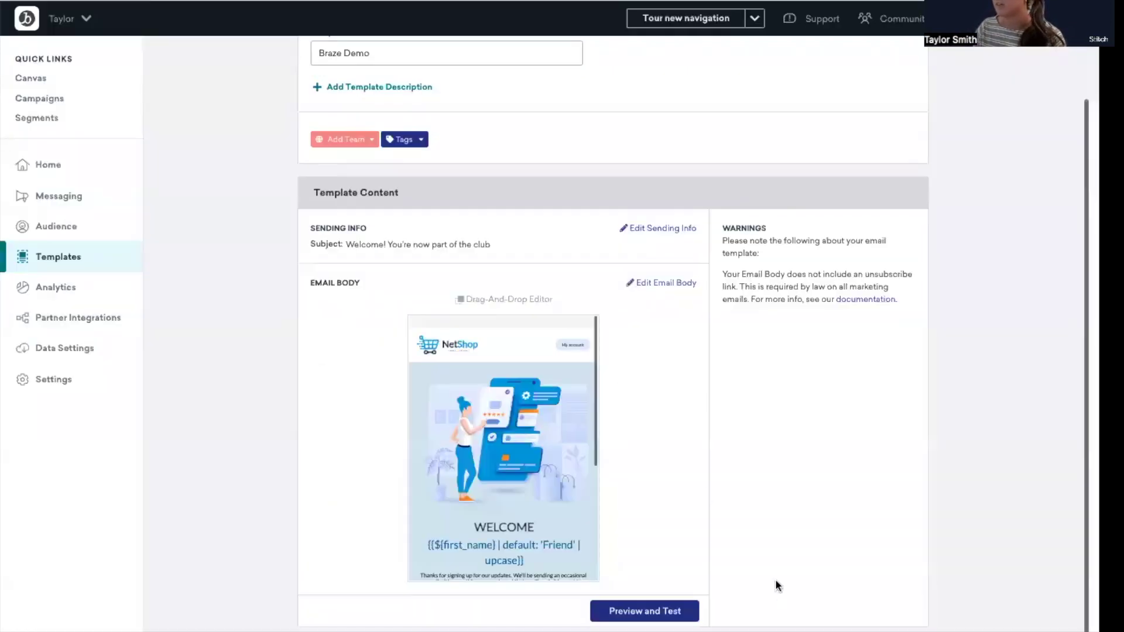
# Leave without saving and open the email body of the Braze Demo - Final template
pyautogui.hotkey('alt', 'Left')
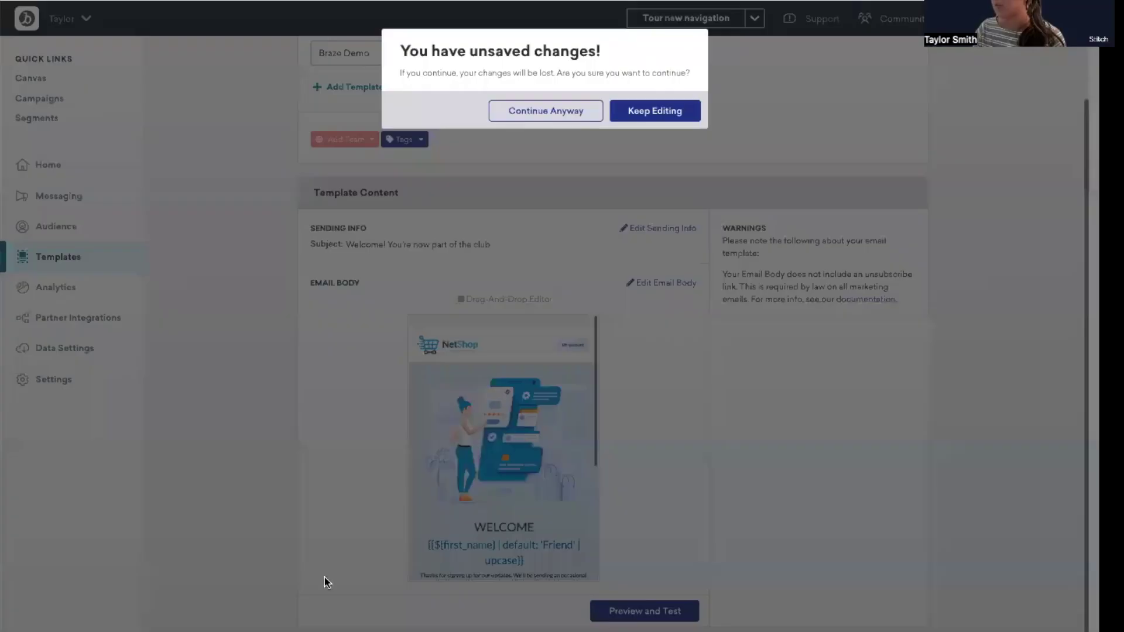
pyautogui.click(556, 111)
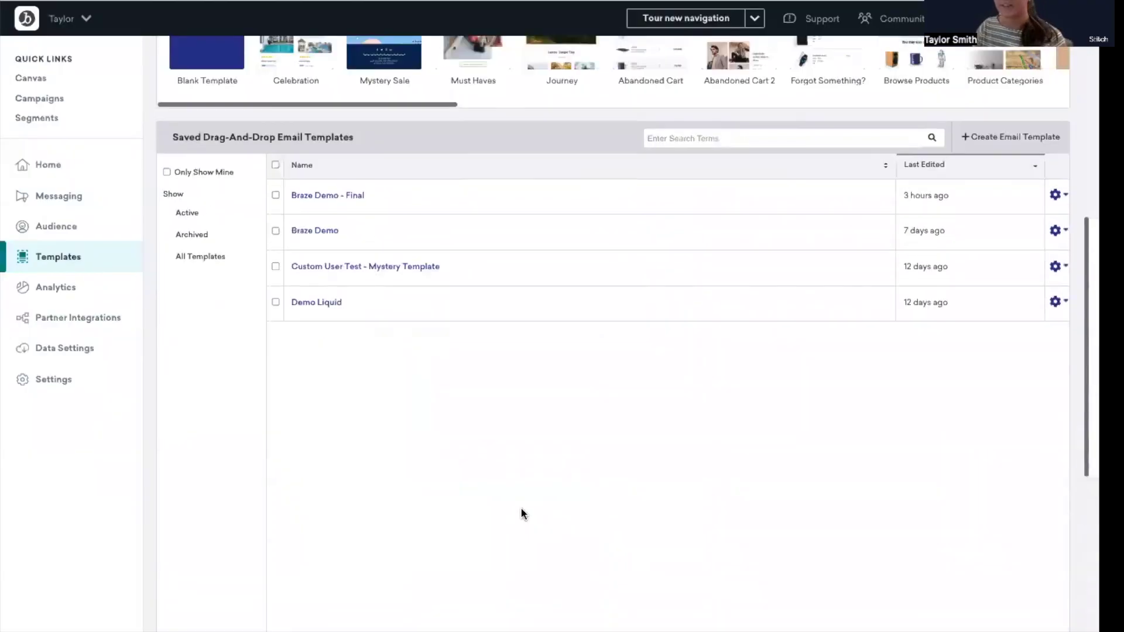
pyautogui.scroll(1, 521, 509)
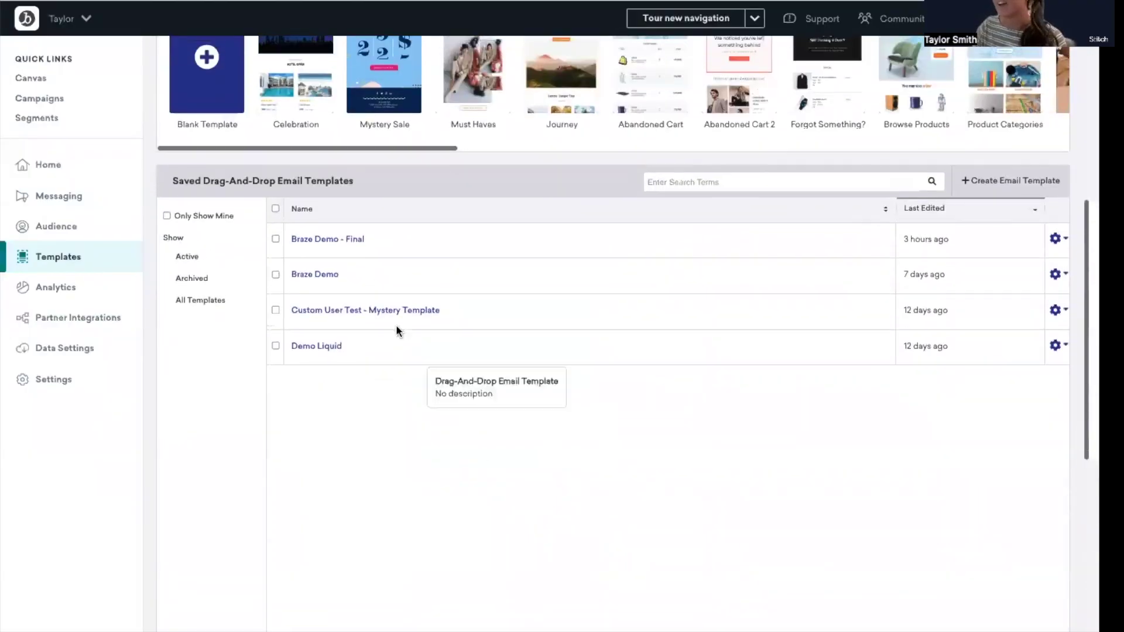
pyautogui.click(355, 240)
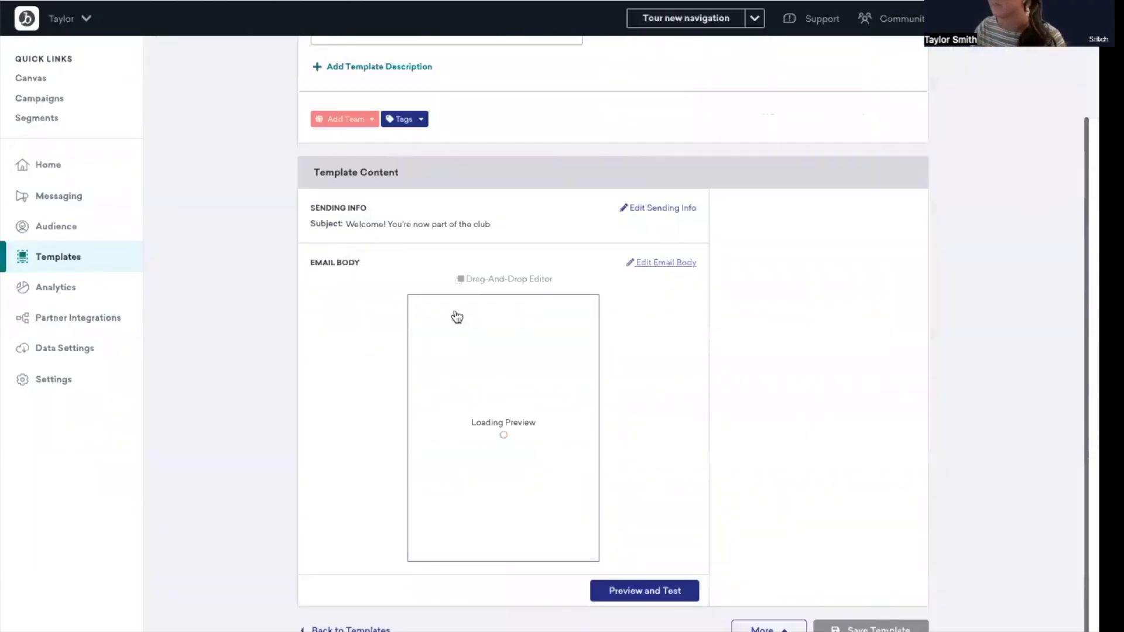
pyautogui.click(675, 267)
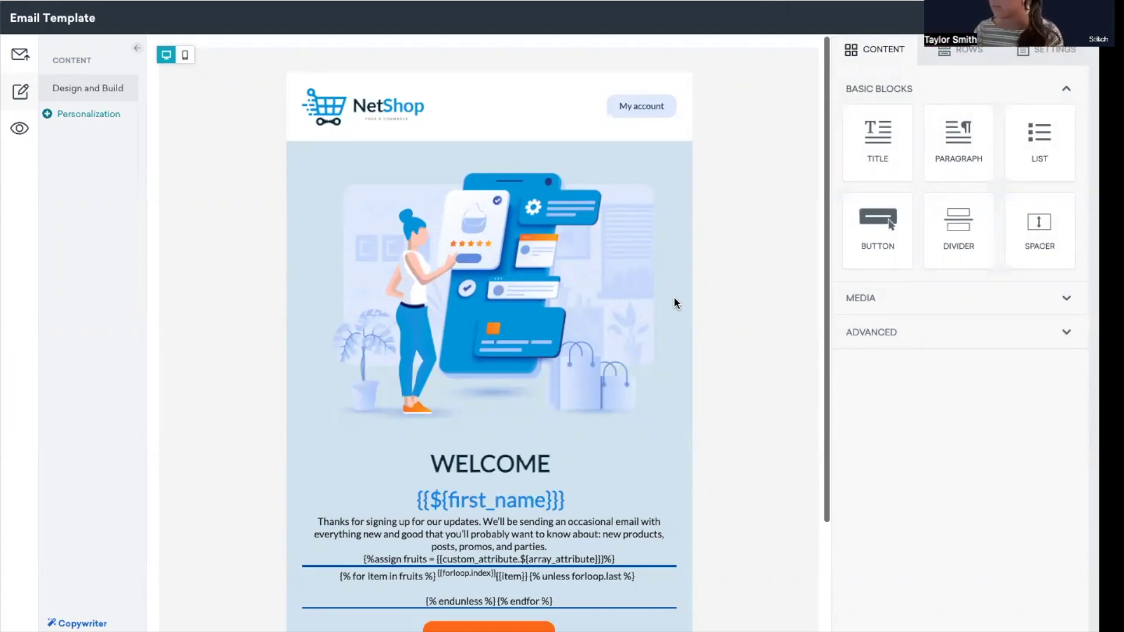
# Inspect the fruits loop block's HTML and Liquid code, then switch to the user profile page
pyautogui.click(534, 572)
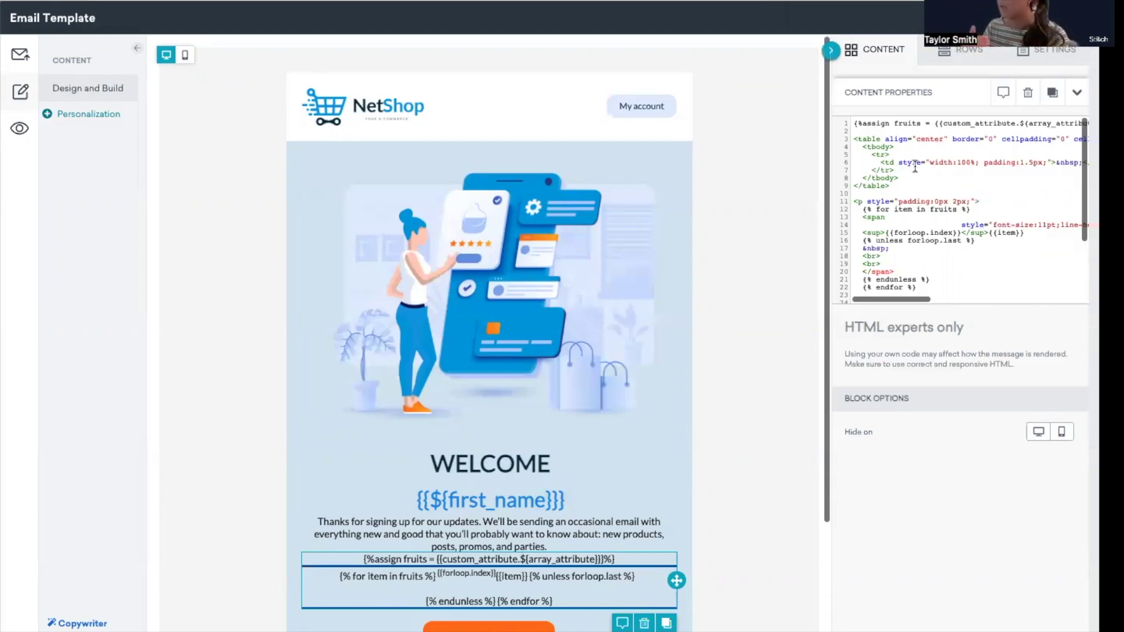
pyautogui.hscroll(5, 927, 168)
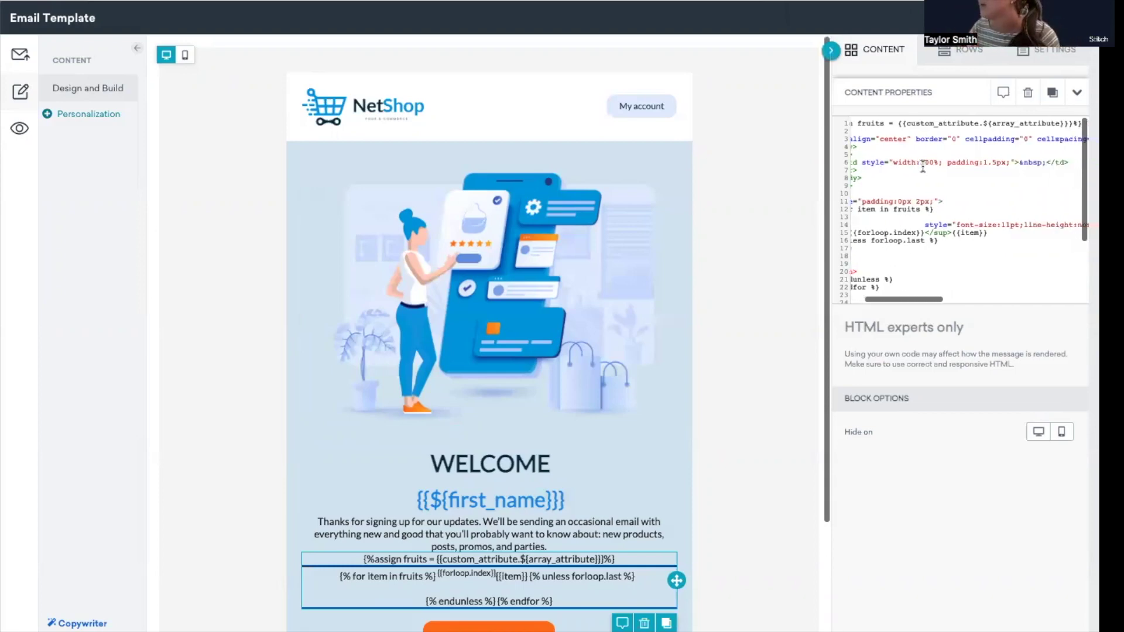
pyautogui.hscroll(-5, 927, 168)
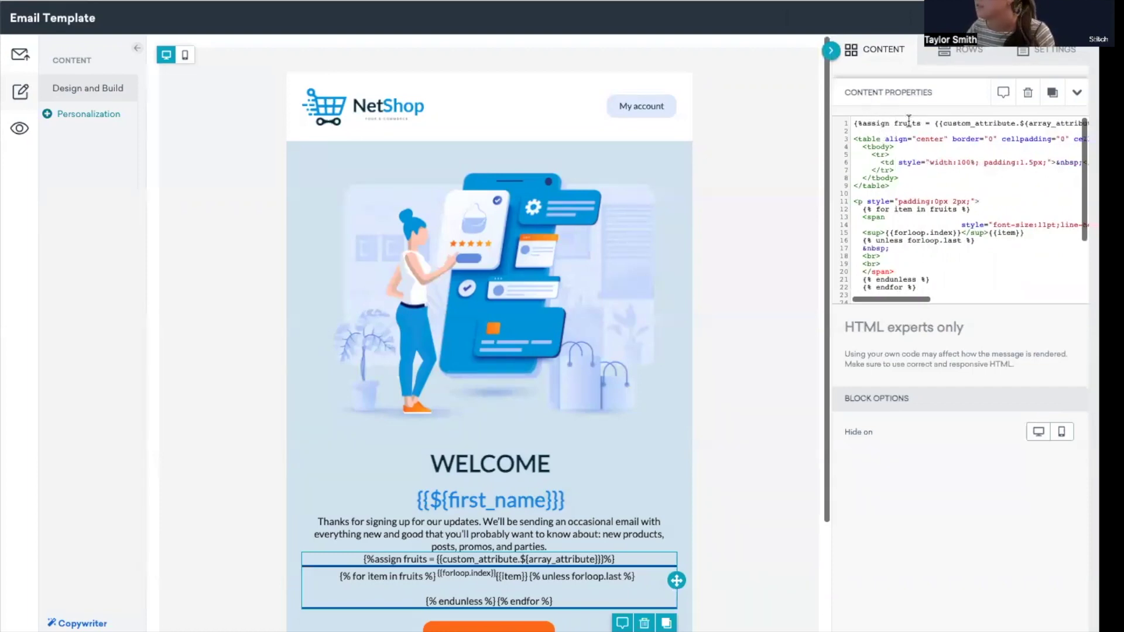
pyautogui.hscroll(3, 905, 123)
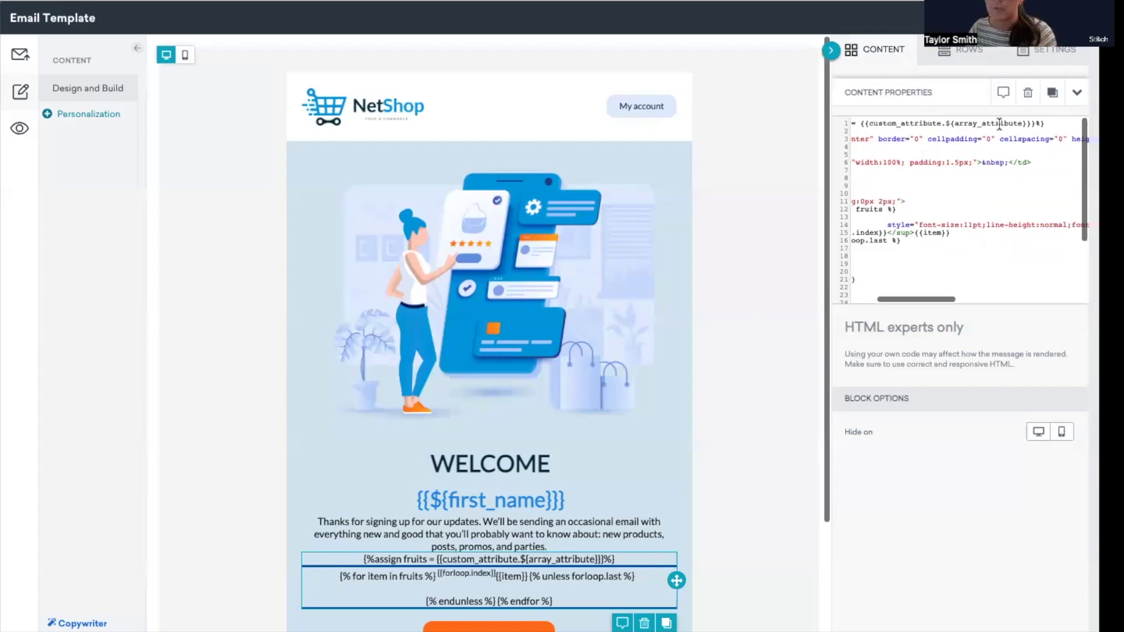
pyautogui.hscroll(-3, 1000, 123)
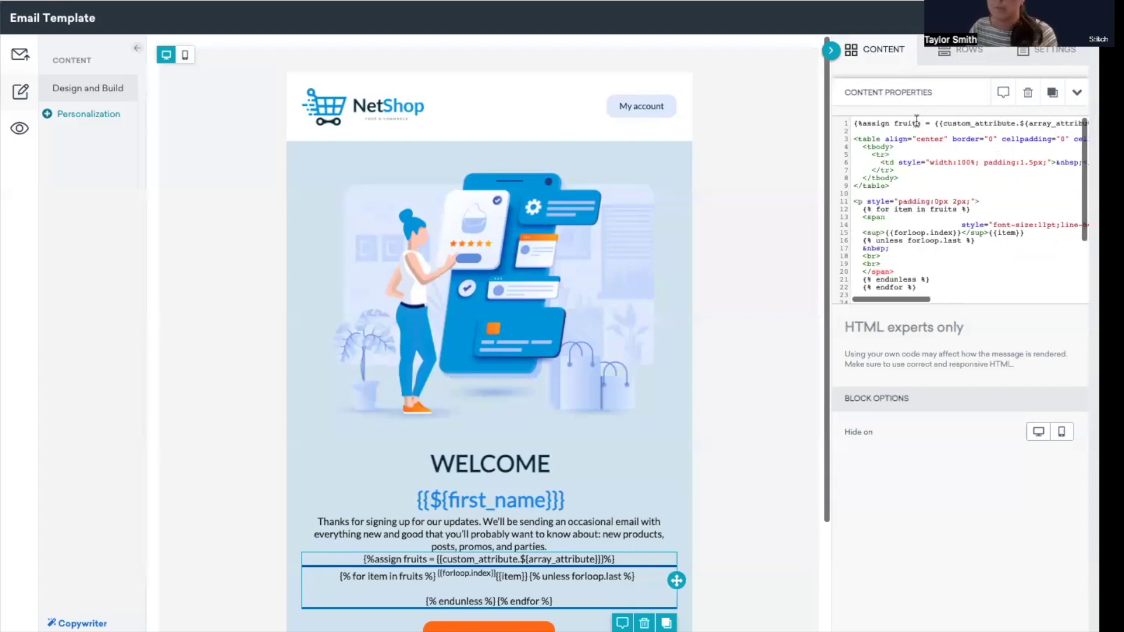
pyautogui.hotkey('ctrl', 'Tab')
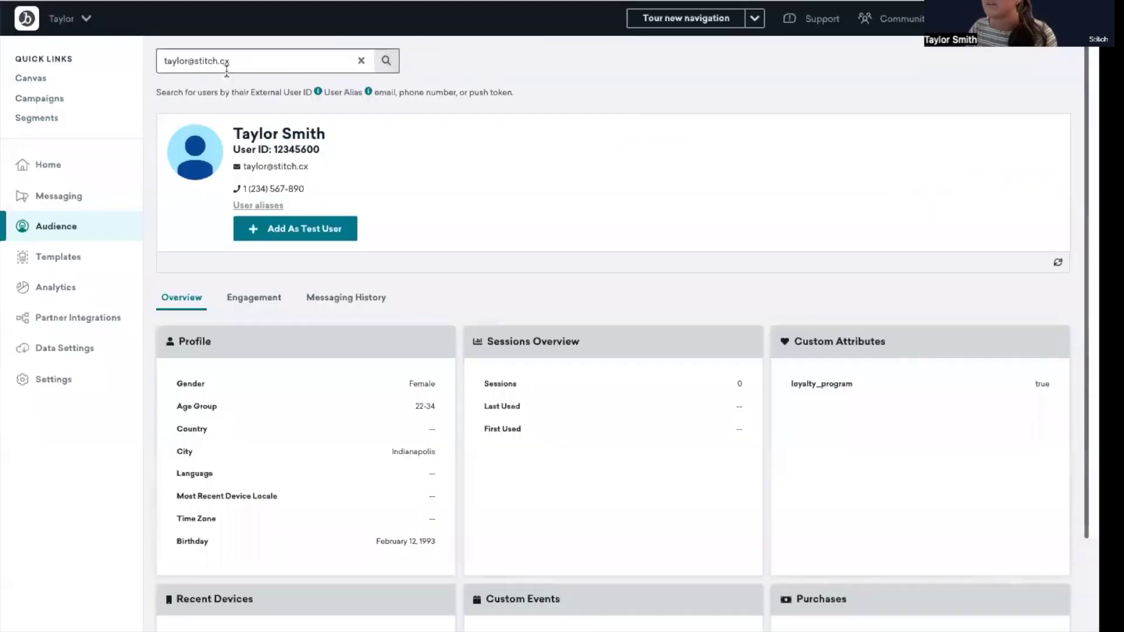
# Look up the other test user's profile (array_attribute banana, apple; loyalty_program false), then return to the editor
pyautogui.moveTo(250, 54); pyautogui.dragTo(90, 58)
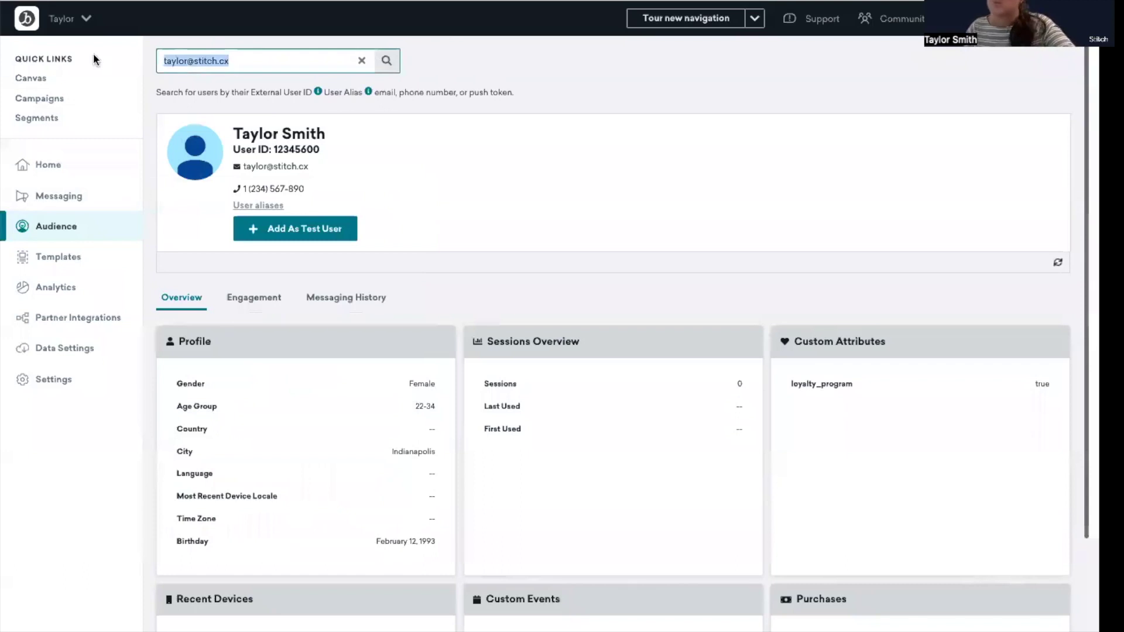
pyautogui.hotkey('ctrl', 'v')
pyautogui.click(396, 78)
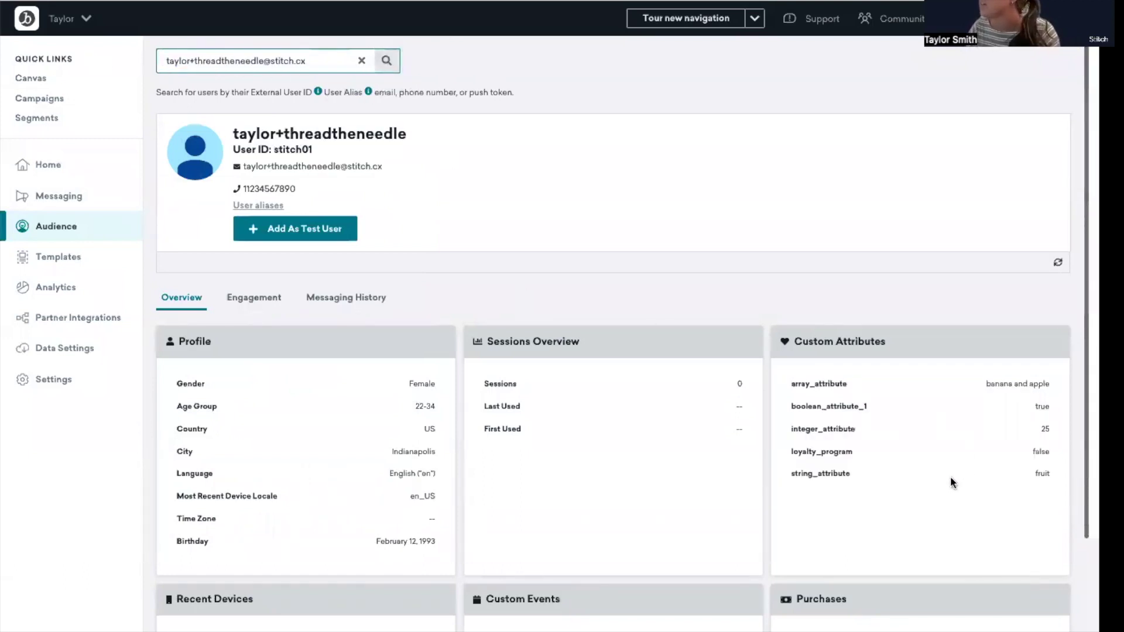
pyautogui.scroll(-1, 945, 476)
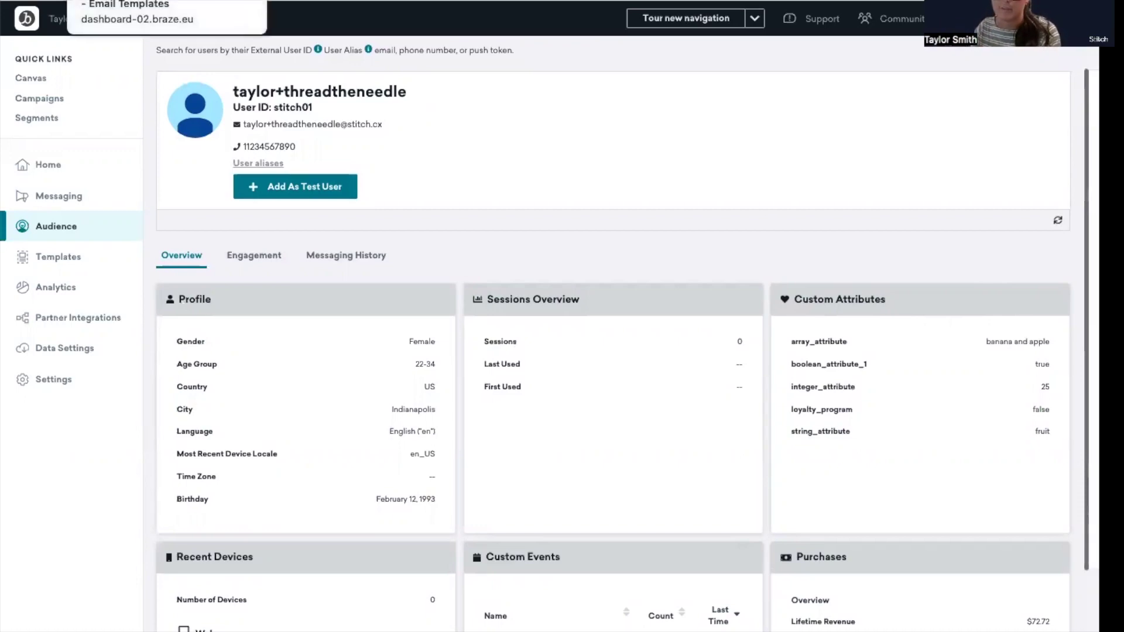
pyautogui.click(117, 1)
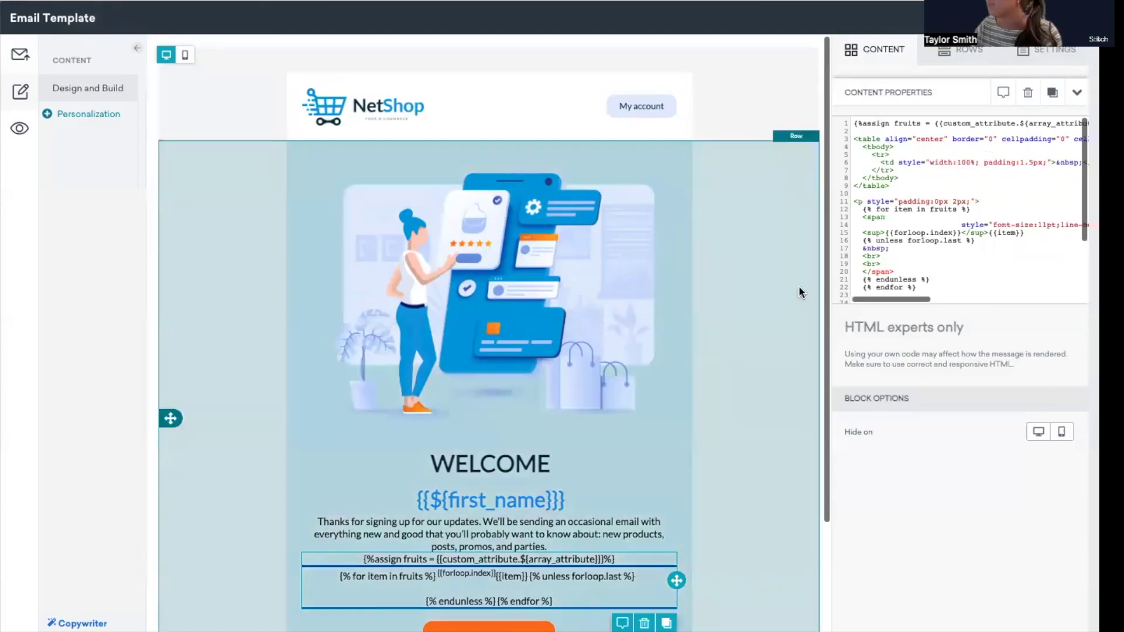
pyautogui.hscroll(2, 948, 218)
pyautogui.hscroll(-2, 948, 218)
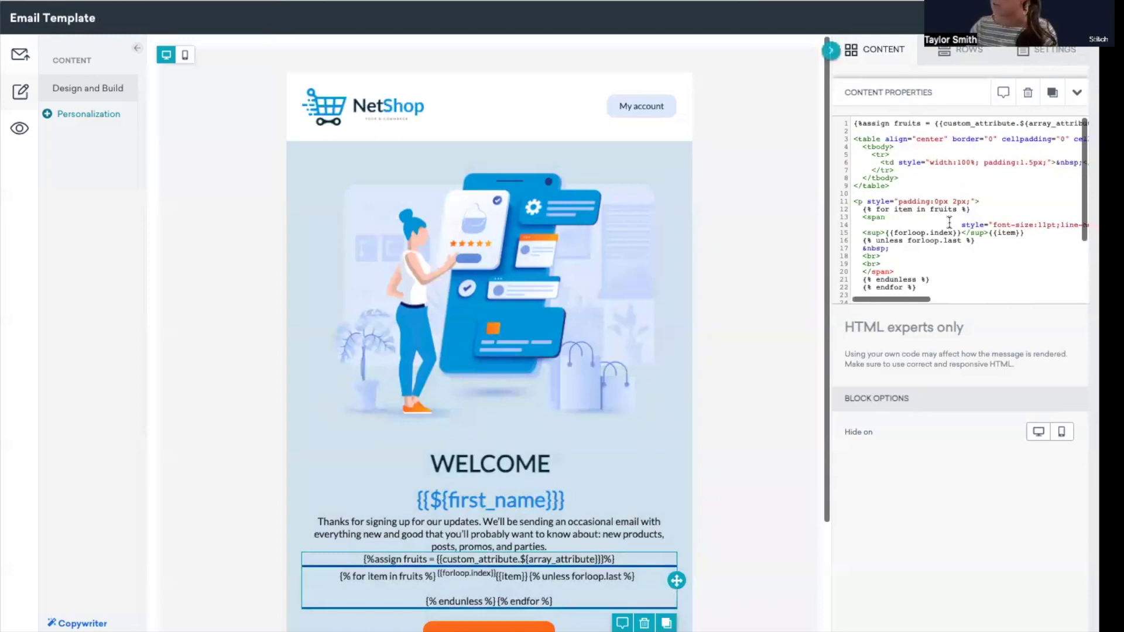
pyautogui.scroll(-2, 948, 222)
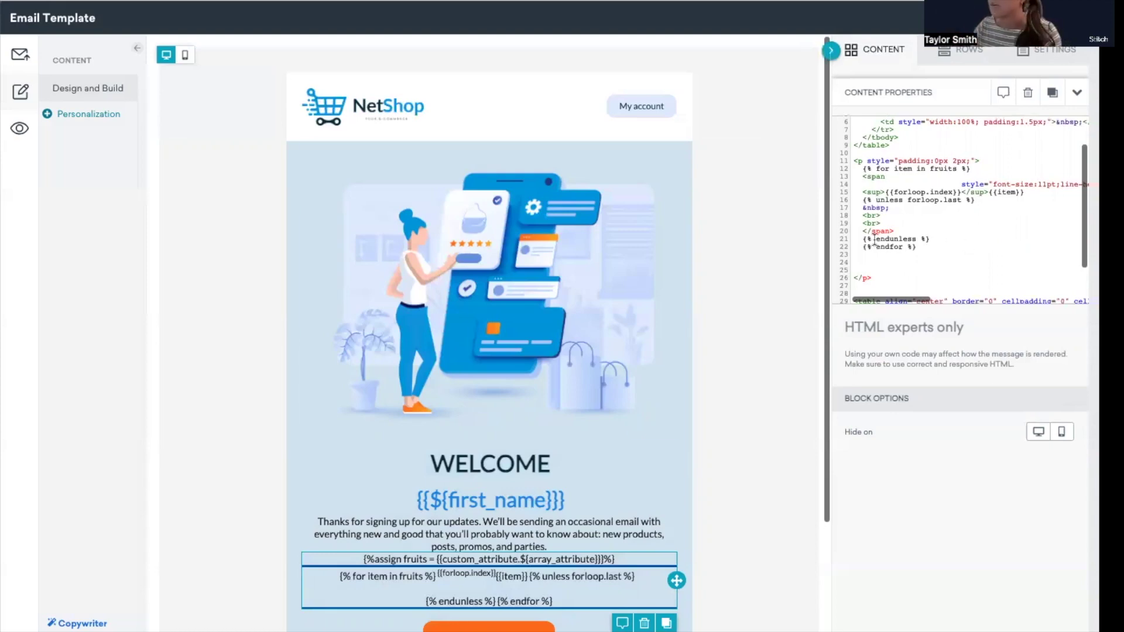
# Preview the email as a searched test user, showing the fruits loop as 1 banana, 2 apple
pyautogui.click(18, 138)
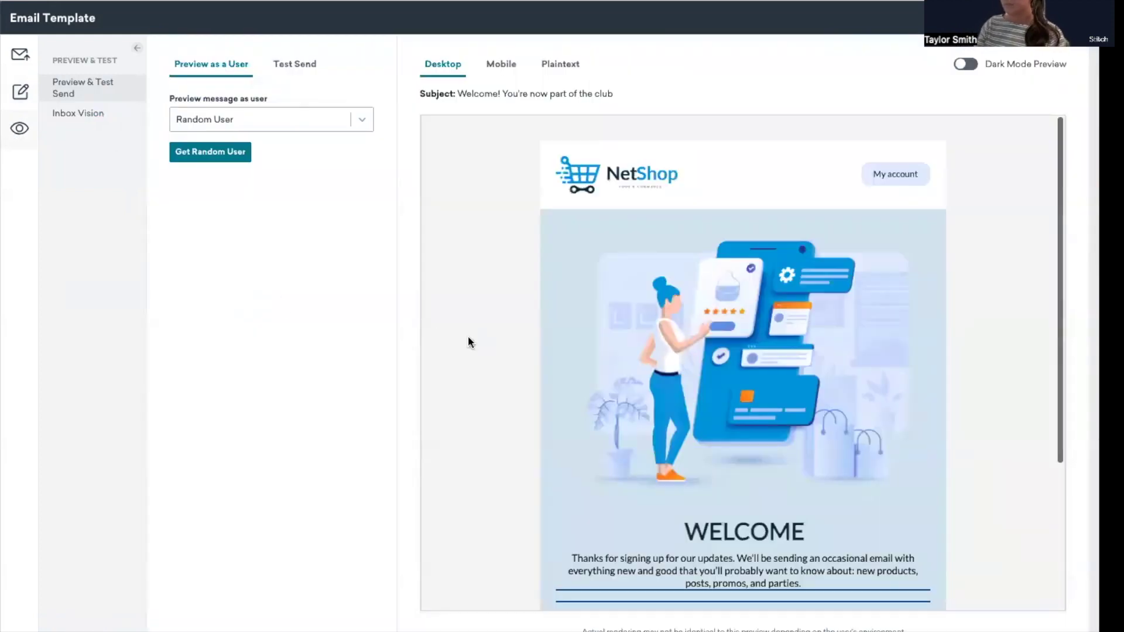
pyautogui.click(349, 123)
pyautogui.click(326, 186)
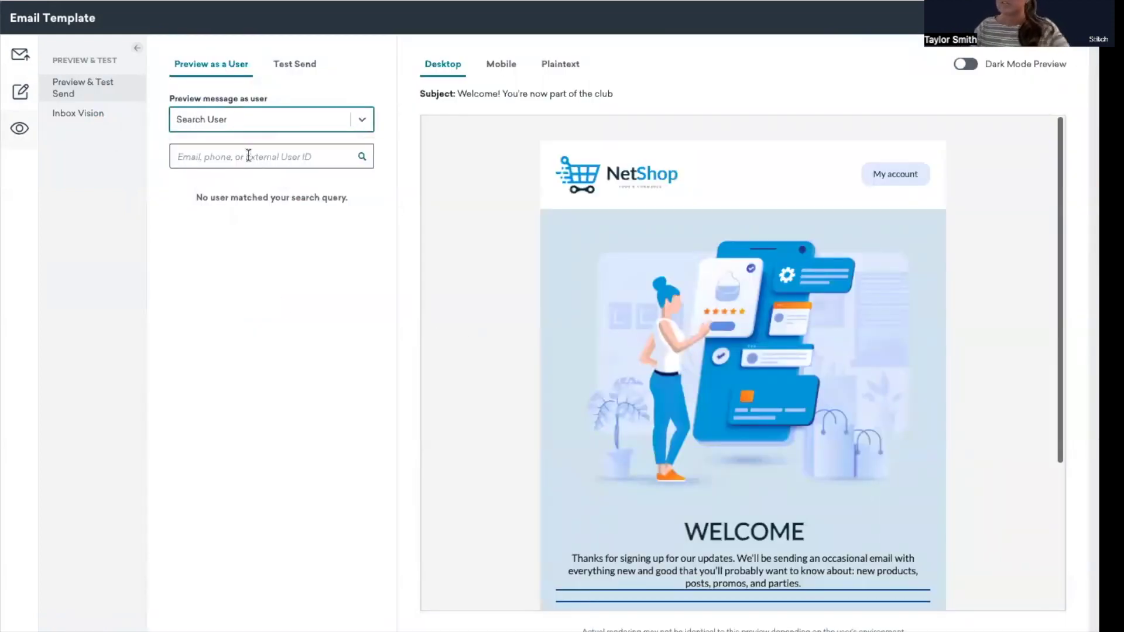
pyautogui.click(248, 156)
pyautogui.hotkey('ctrl', 'v')
pyautogui.click(362, 156)
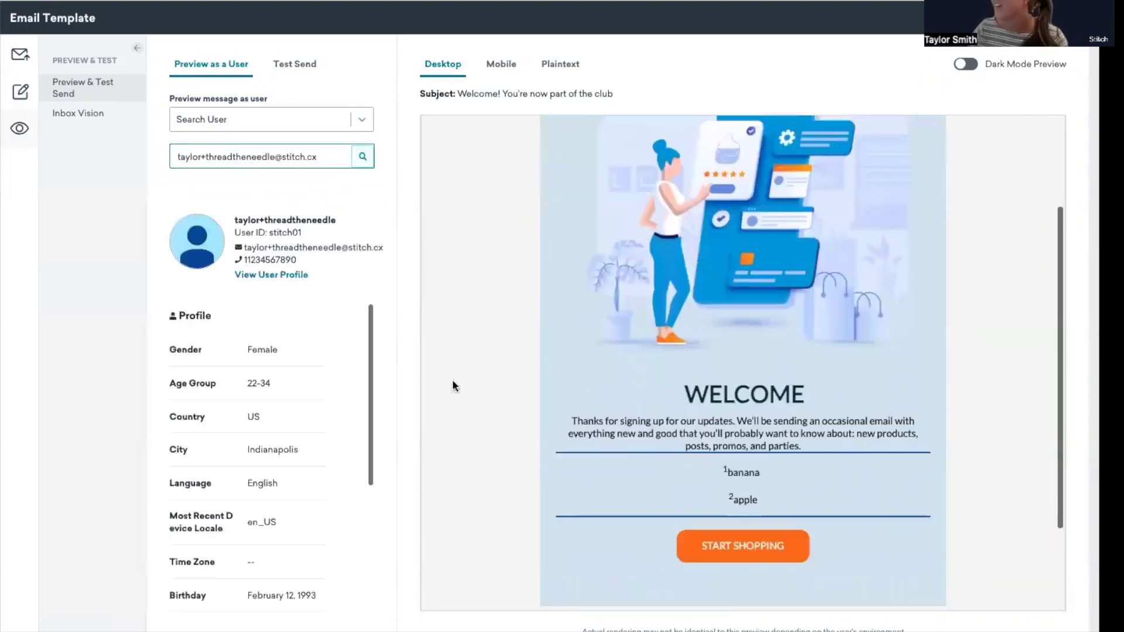